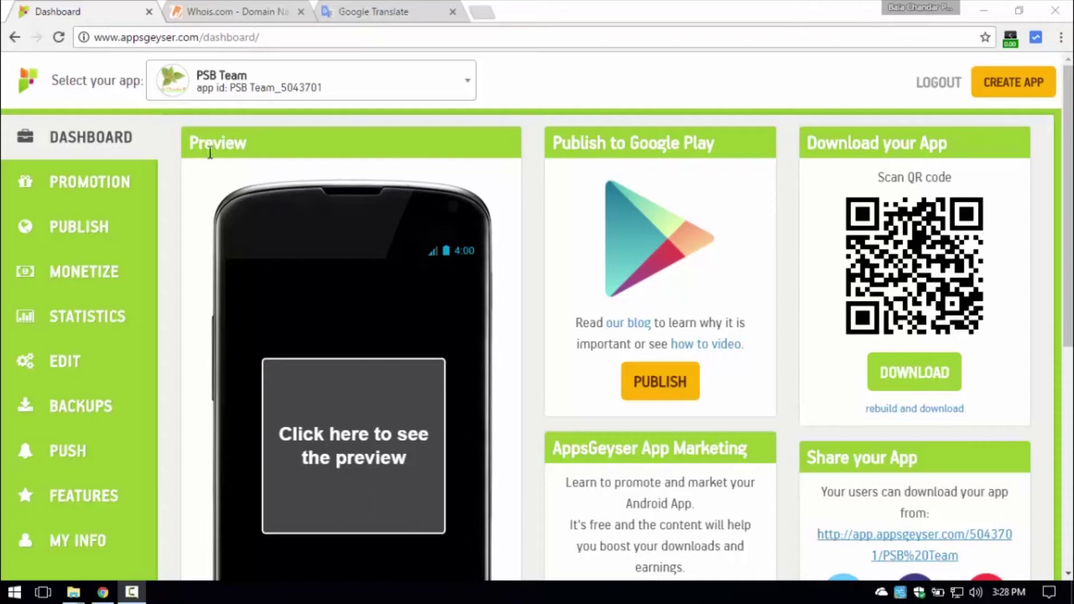
Step: Copy the appsgeyser.com domain from the dashboard's address bar
left_click_drag(189, 144, 250, 143)
left_click(250, 144)
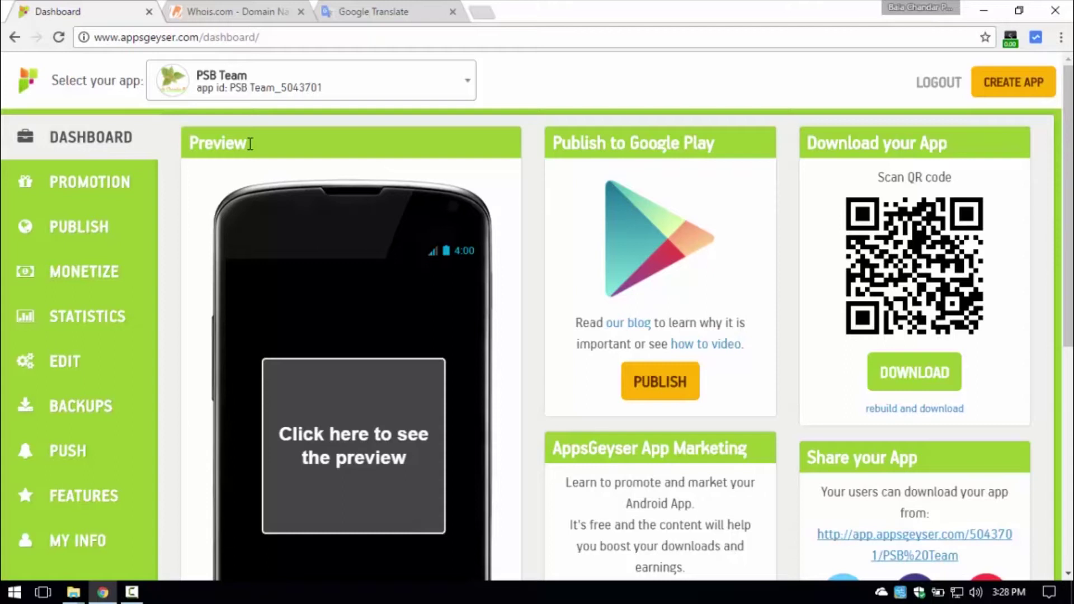
mouse_move(200, 37)
left_mouse_down()
mouse_move(121, 38)
mouse_move(87, 66)
left_mouse_up()
right_click(124, 43)
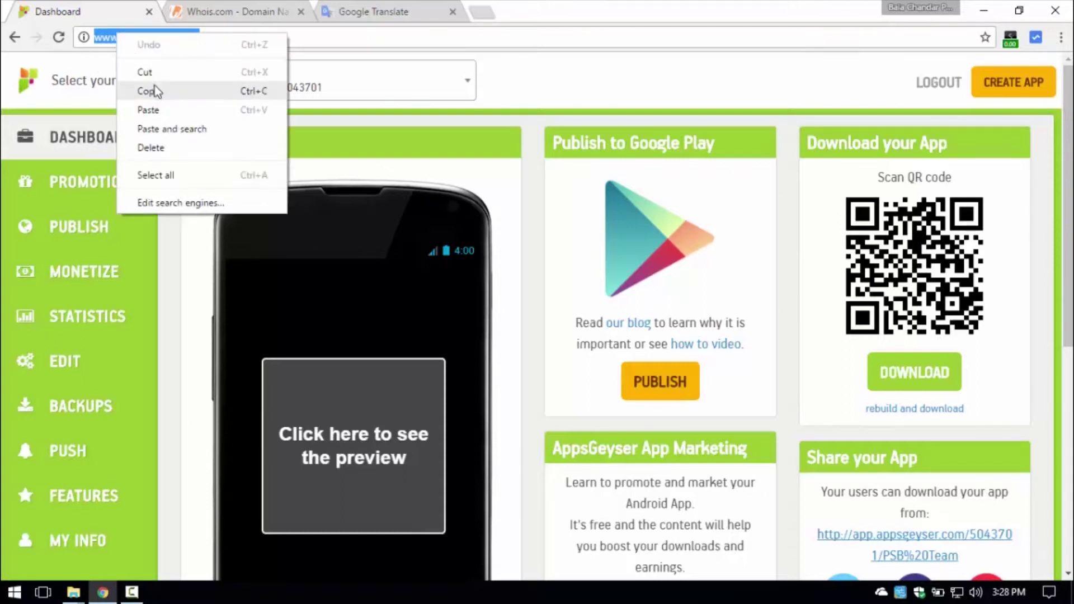
left_click(155, 86)
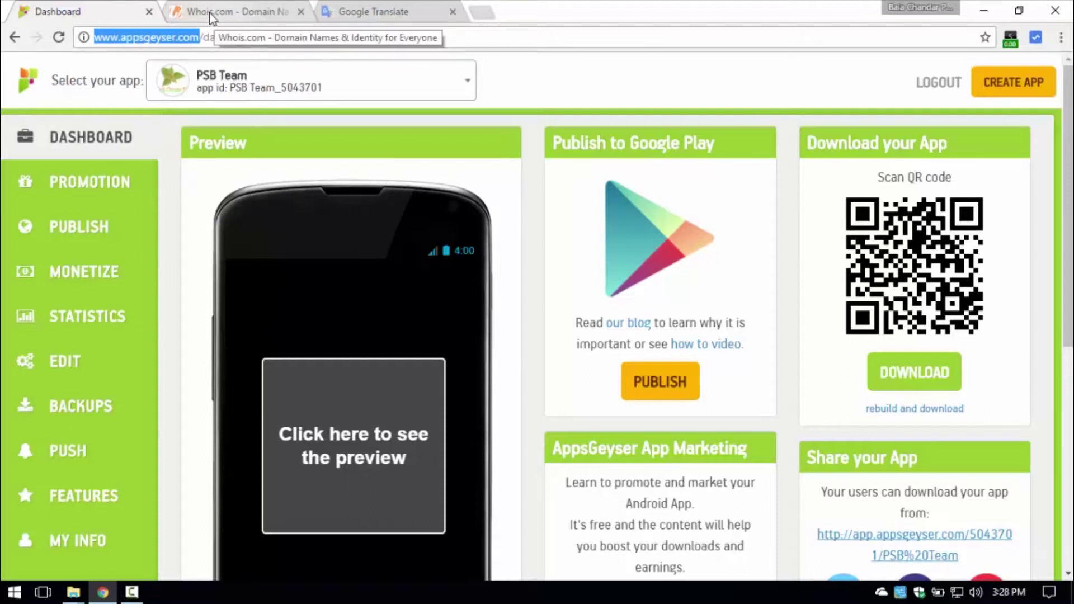
Step: Run a Whois.com lookup for the pasted appsgeyser.com domain
left_click(223, 16)
left_click(691, 93)
right_click(690, 94)
left_click(732, 190)
left_click(864, 101)
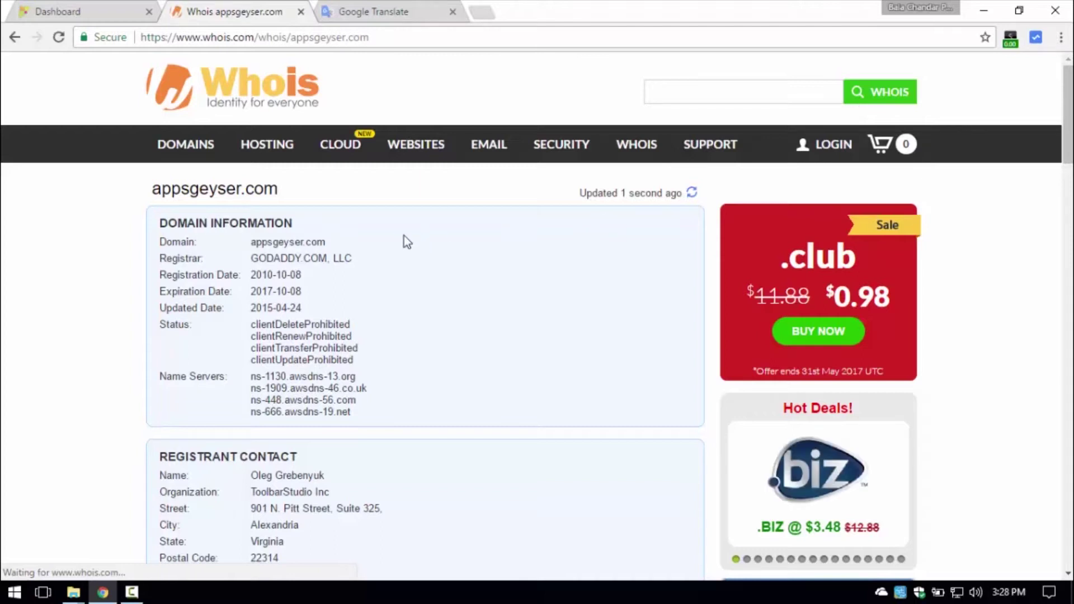
Step: Review the domain, registrar GODADDY.COM, LLC and registration date, then return to the dashboard
left_click_drag(250, 242, 330, 250)
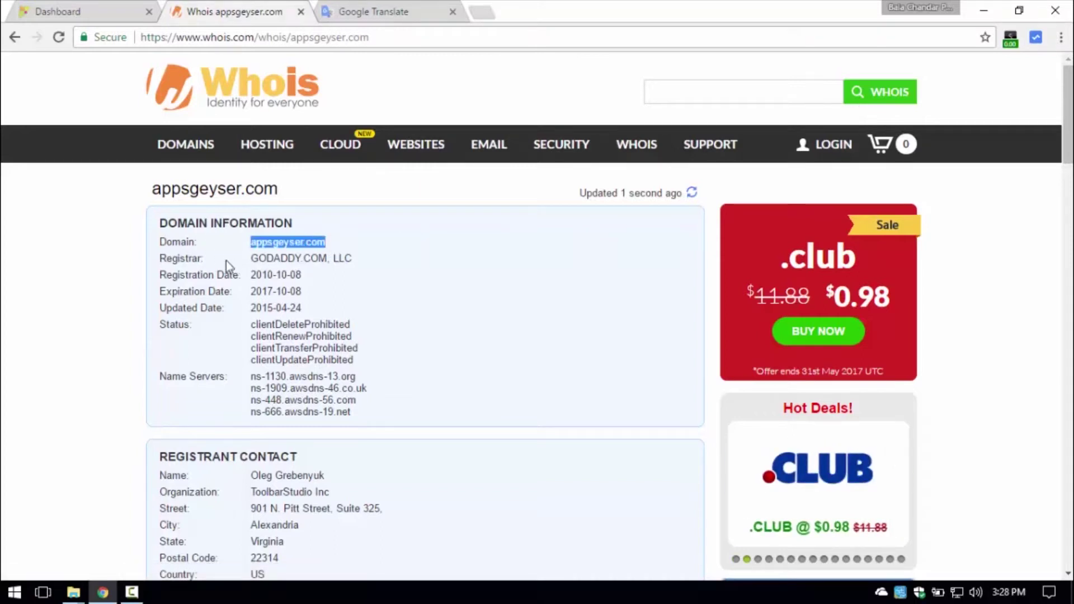
left_click_drag(251, 258, 349, 262)
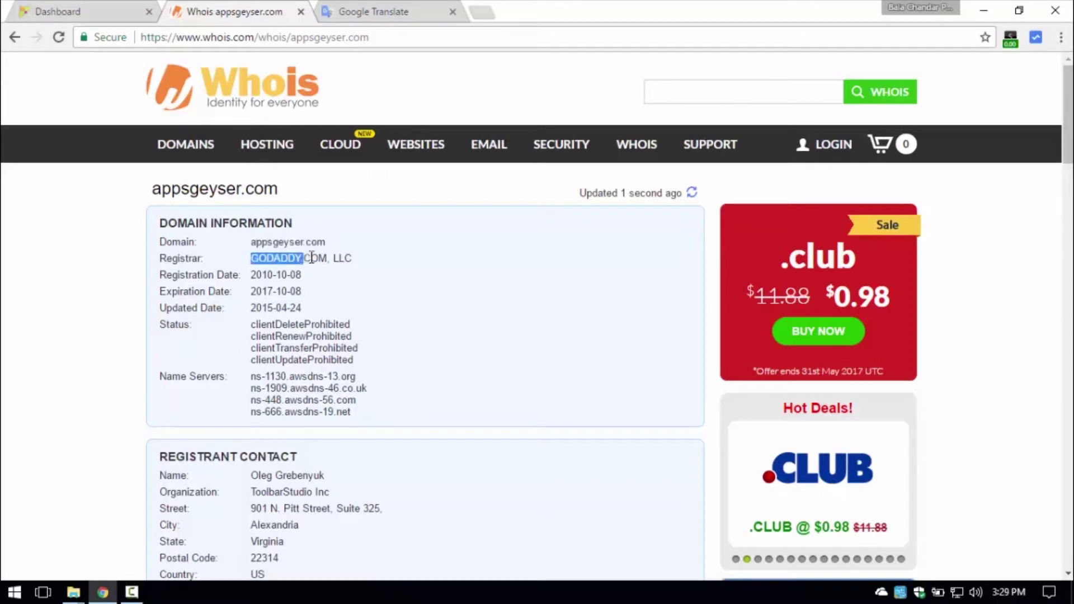
left_click(288, 298)
mouse_move(251, 275)
left_mouse_down()
mouse_move(303, 277)
mouse_move(290, 294)
mouse_move(301, 292)
left_mouse_up()
left_click(302, 288)
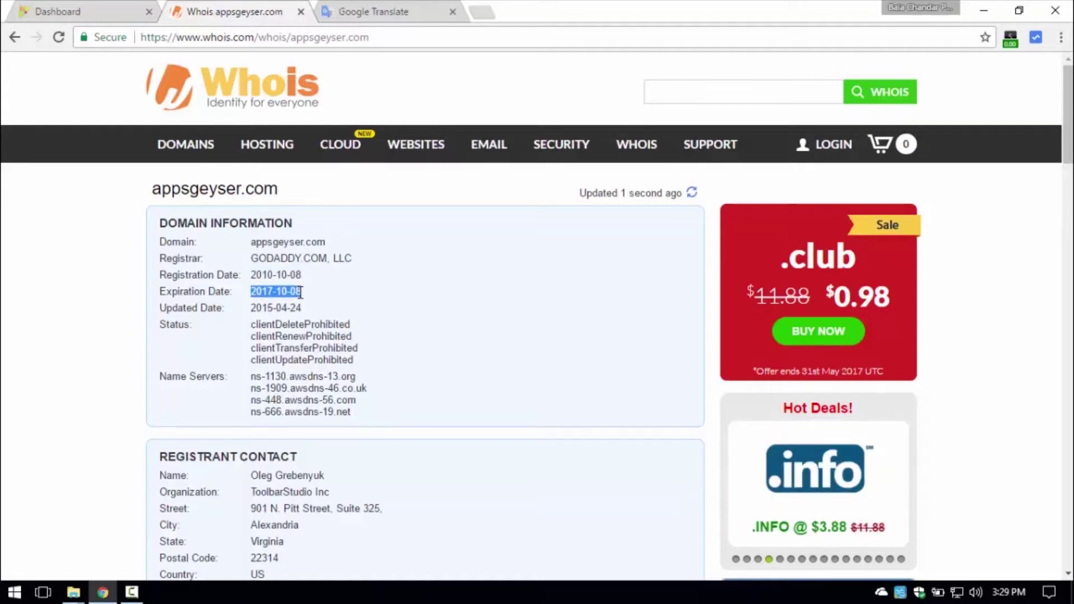
left_click(354, 292)
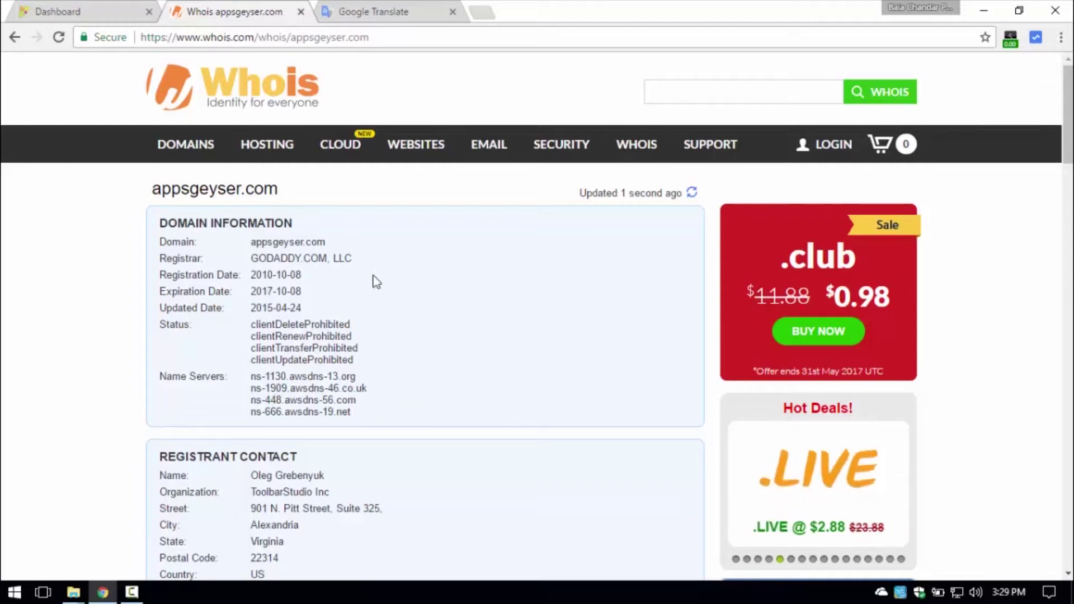
key("ctrl+shift+Tab")
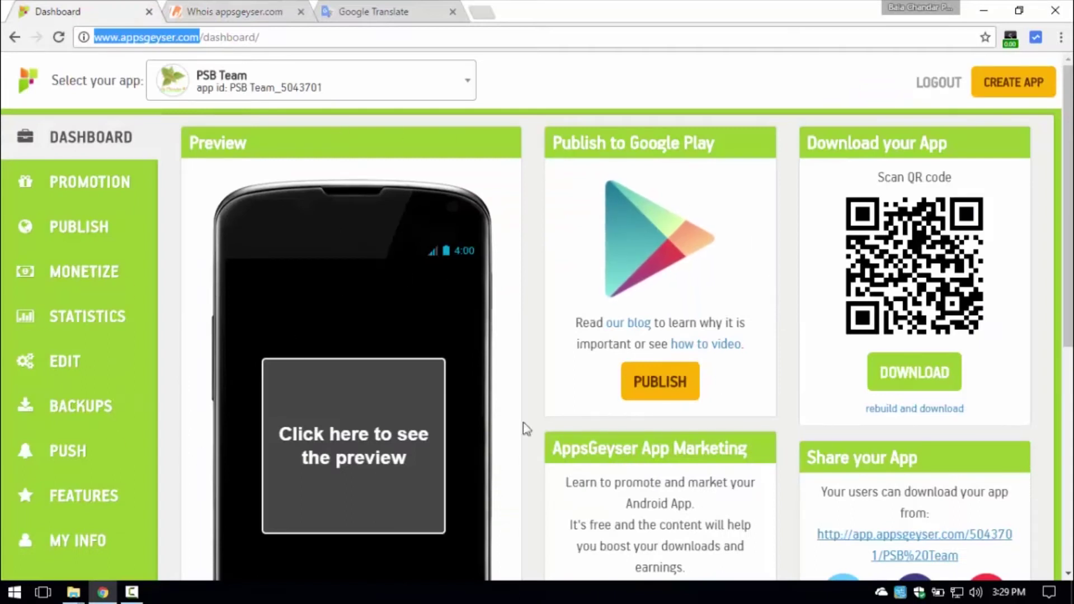
Step: Reopen the WHOIS results and check the 2015-04-24 updated date and four Status entries
left_click(258, 22)
double_click(270, 308)
left_click(321, 315)
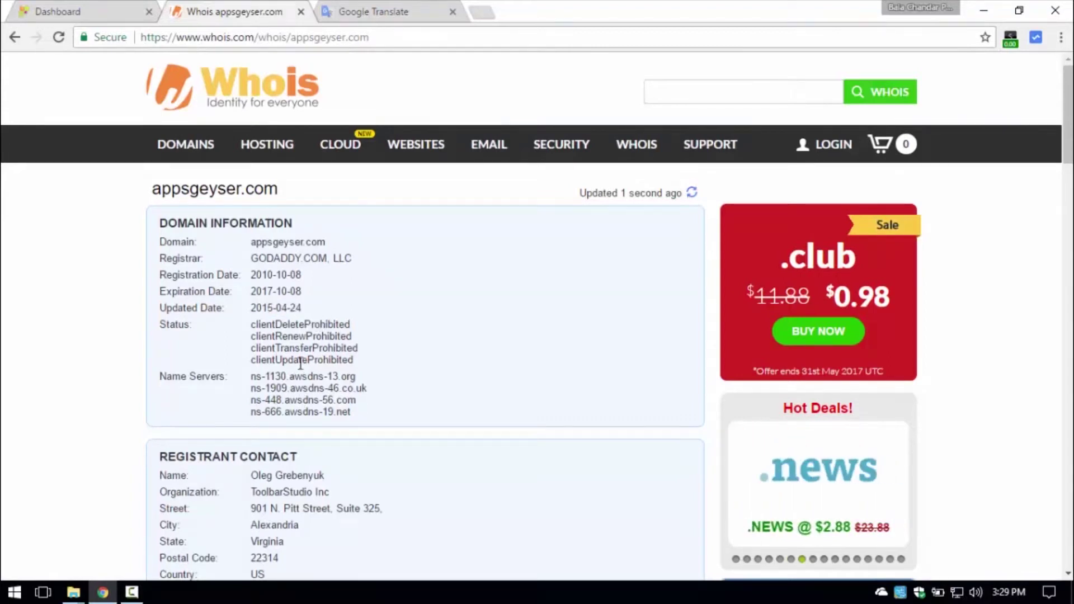
left_click_drag(251, 323, 356, 363)
left_click(347, 361)
Step: Check the name servers, then the registrant's name and country US
scroll(330, 352, "down", 1)
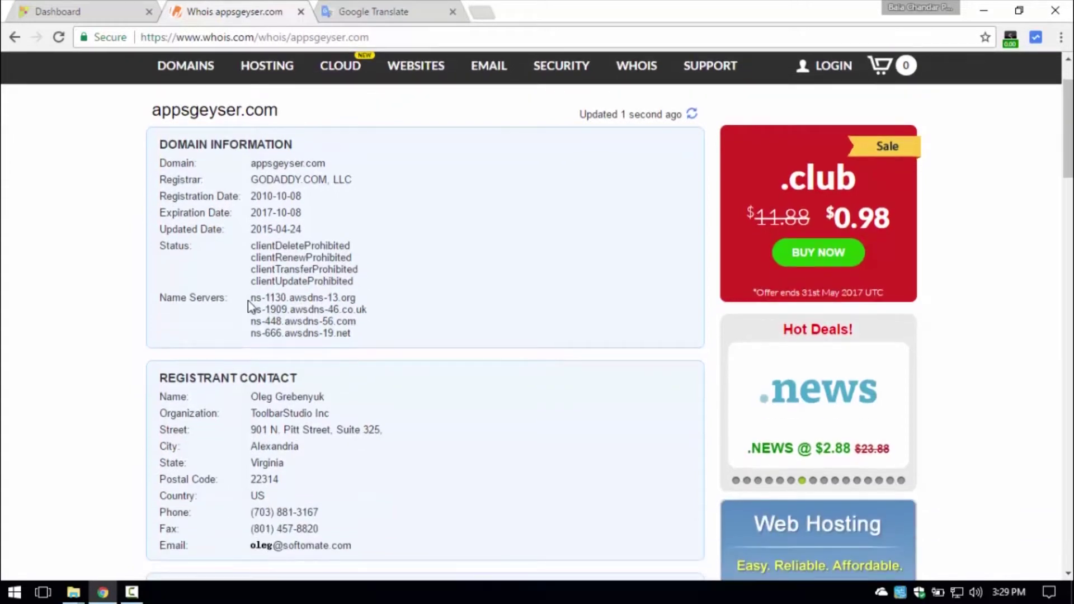
left_click_drag(250, 297, 379, 333)
left_click(381, 338)
scroll(375, 333, "down", 1)
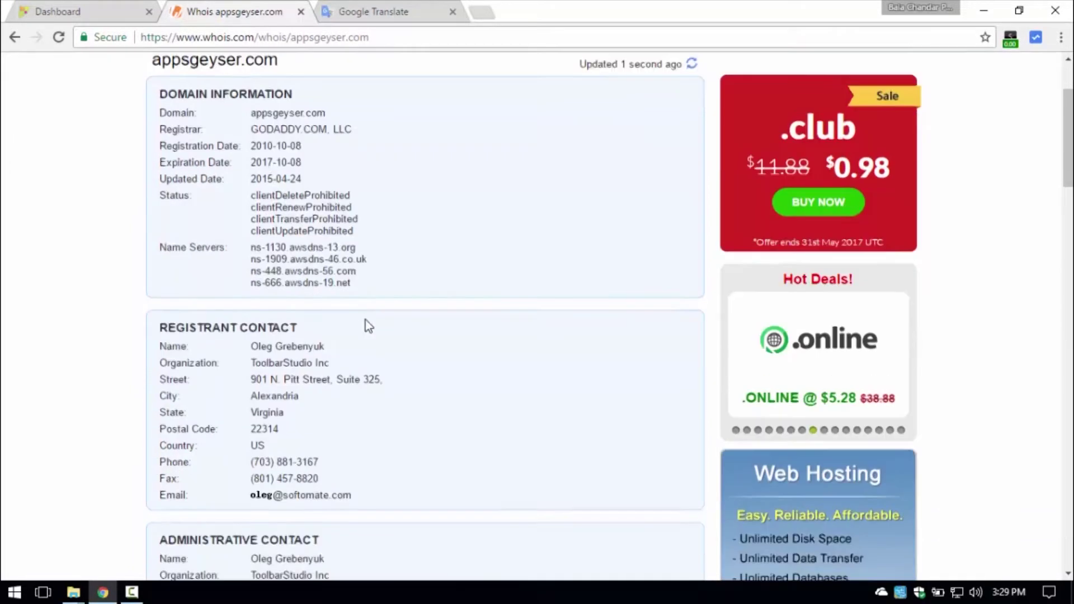
scroll(365, 320, "down", 3)
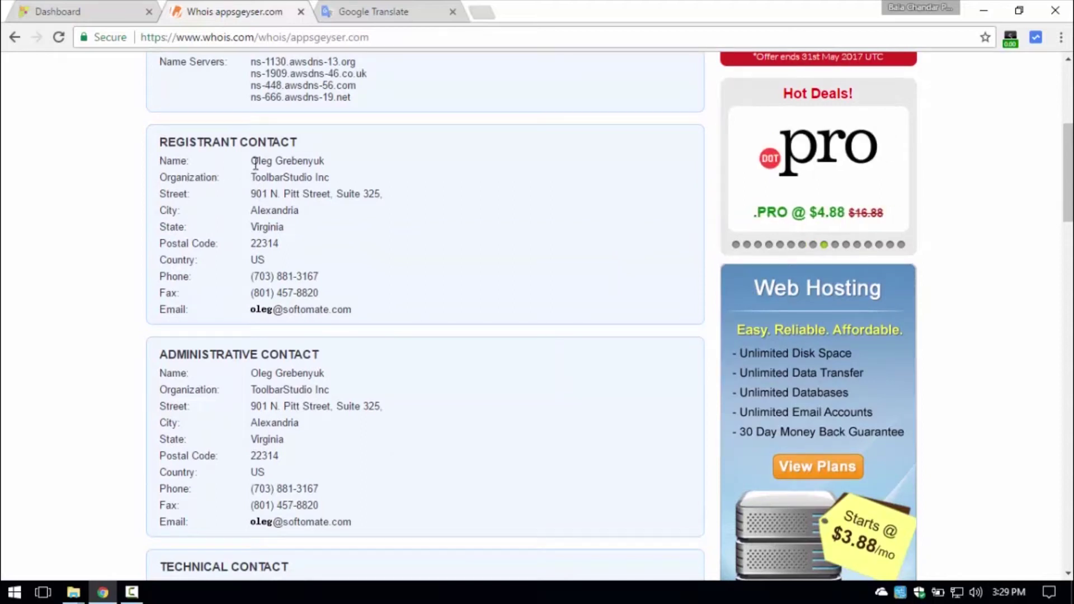
left_click_drag(255, 163, 348, 166)
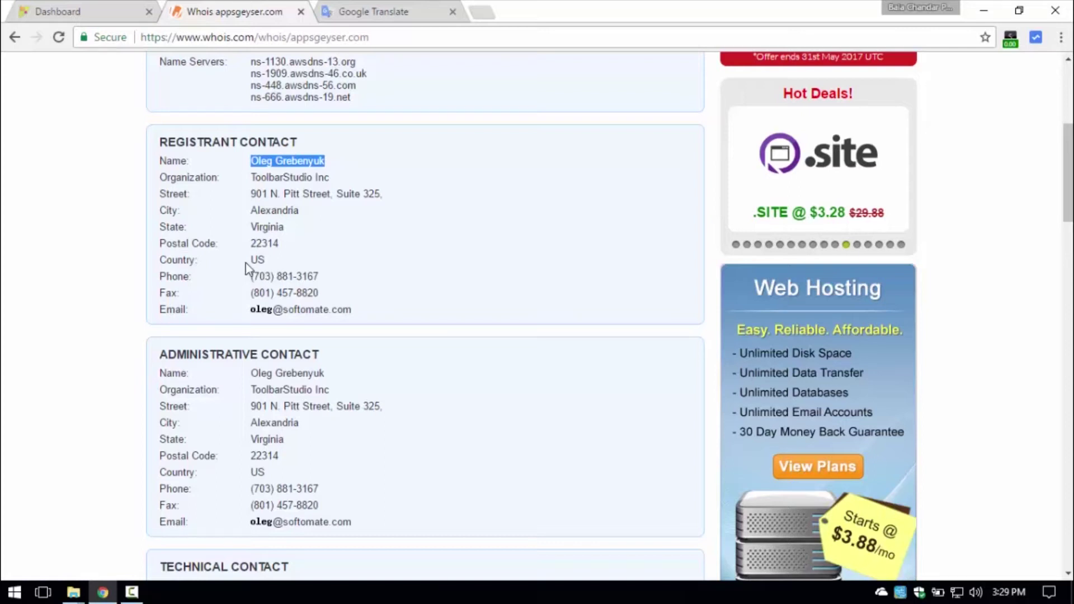
left_click(317, 261)
double_click(255, 261)
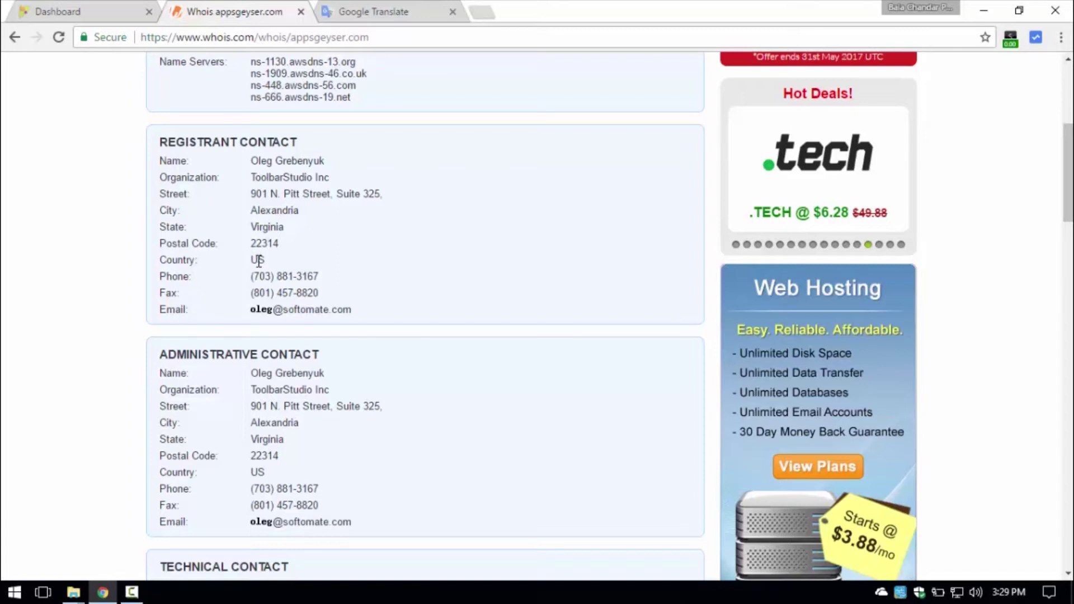
Step: Scroll through the contact boxes down to the Raw Whois Data and back up
scroll(258, 261, "down", 3)
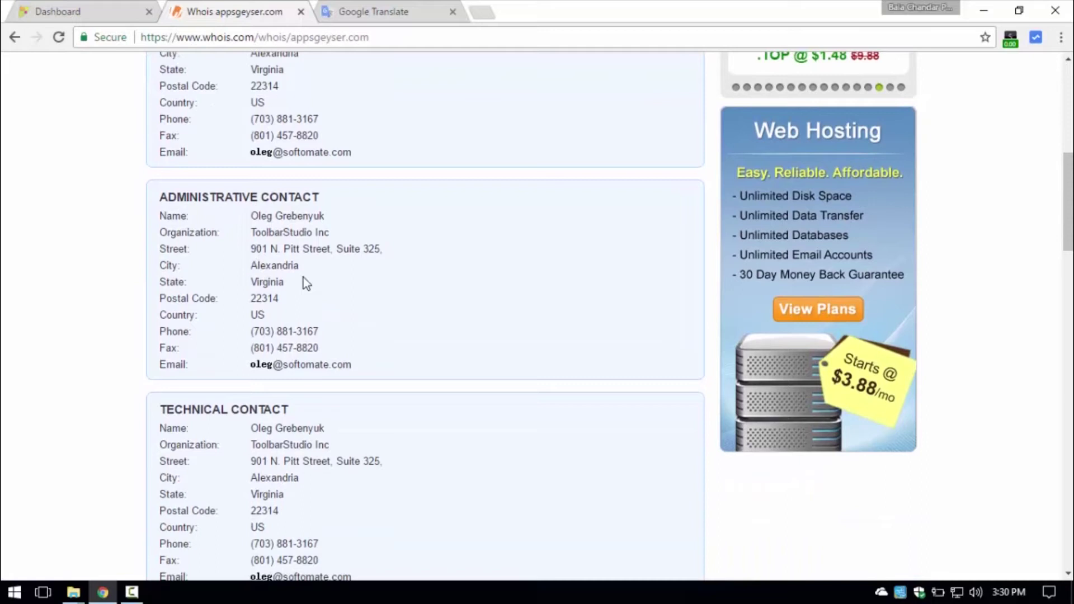
scroll(304, 278, "down", 2)
scroll(303, 277, "down", 2)
scroll(303, 274, "down", 2)
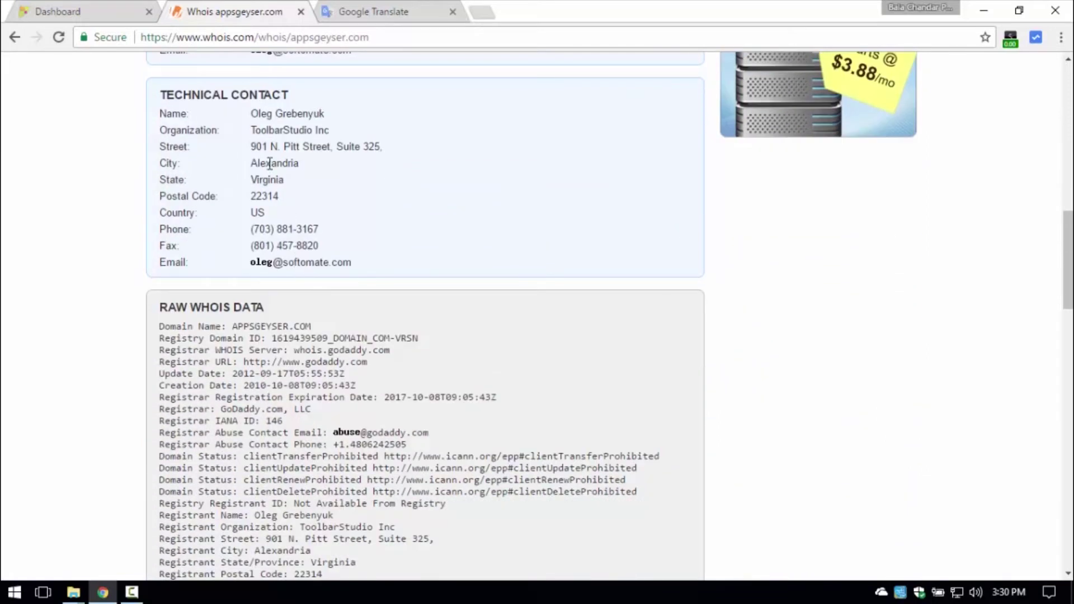
scroll(354, 387, "down", 4)
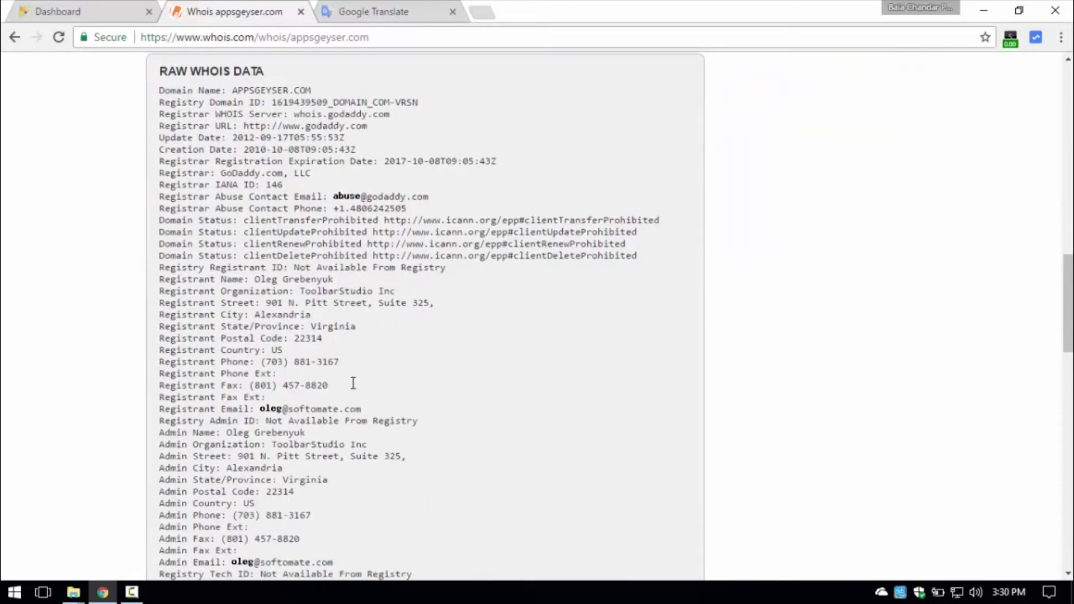
scroll(353, 387, "down", 4)
scroll(352, 383, "down", 8)
scroll(351, 382, "up", 16)
scroll(352, 382, "up", 8)
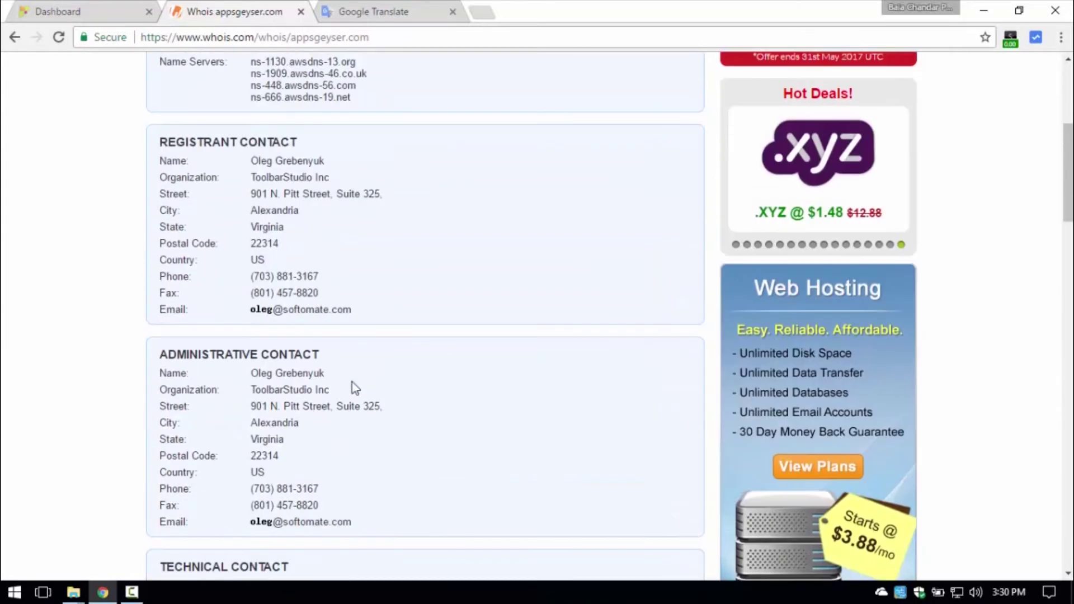
scroll(352, 386, "up", 5)
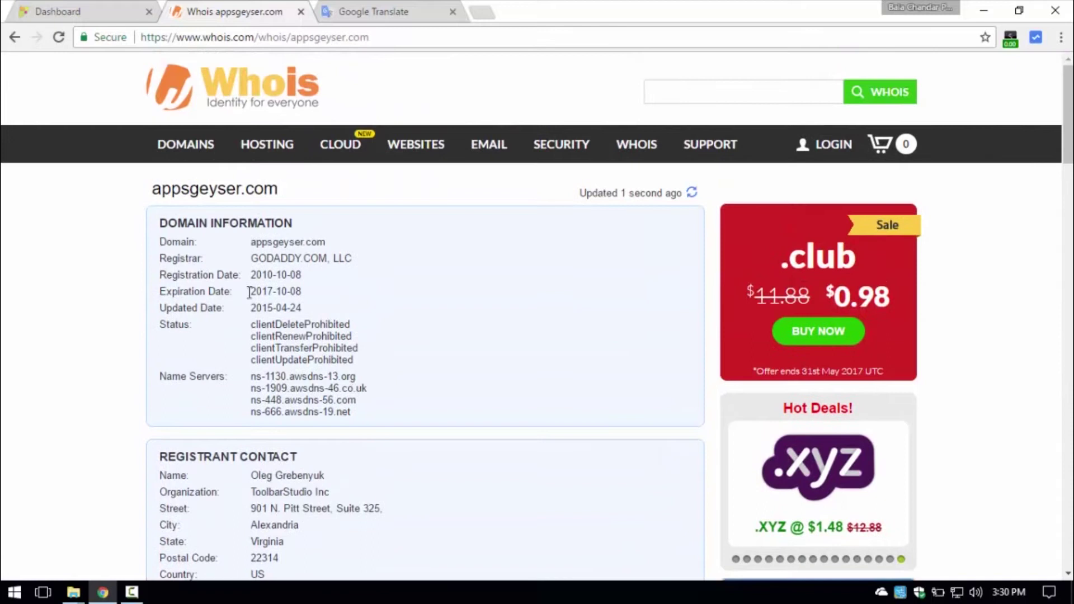
Step: Check the registrar's LLC suffix and the registrant's phone and fax rows
left_click_drag(327, 259, 365, 262)
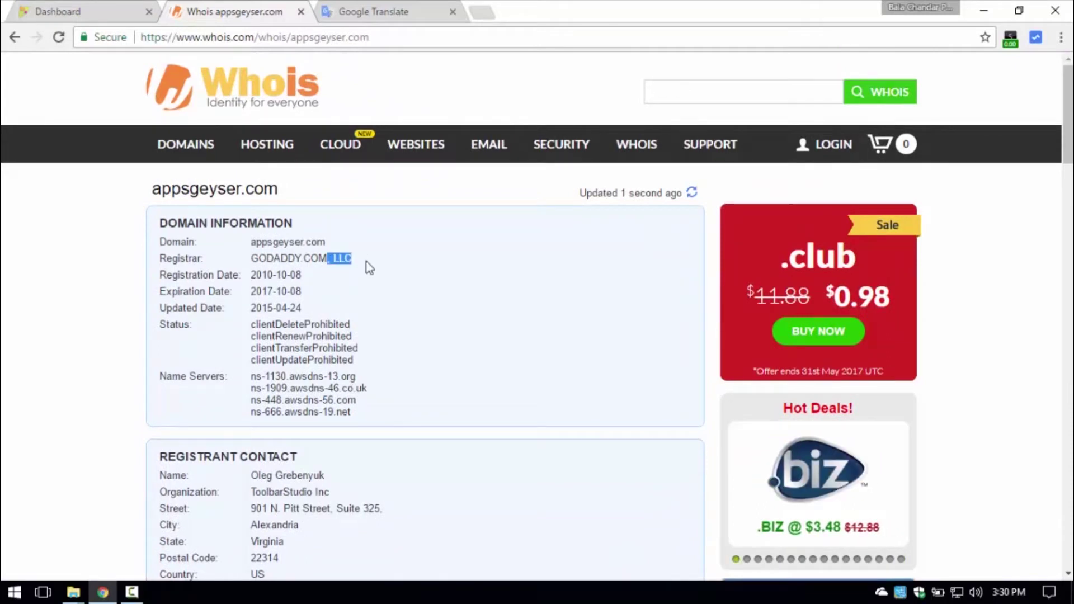
left_click(406, 260)
scroll(376, 301, "down", 3)
scroll(372, 302, "down", 2)
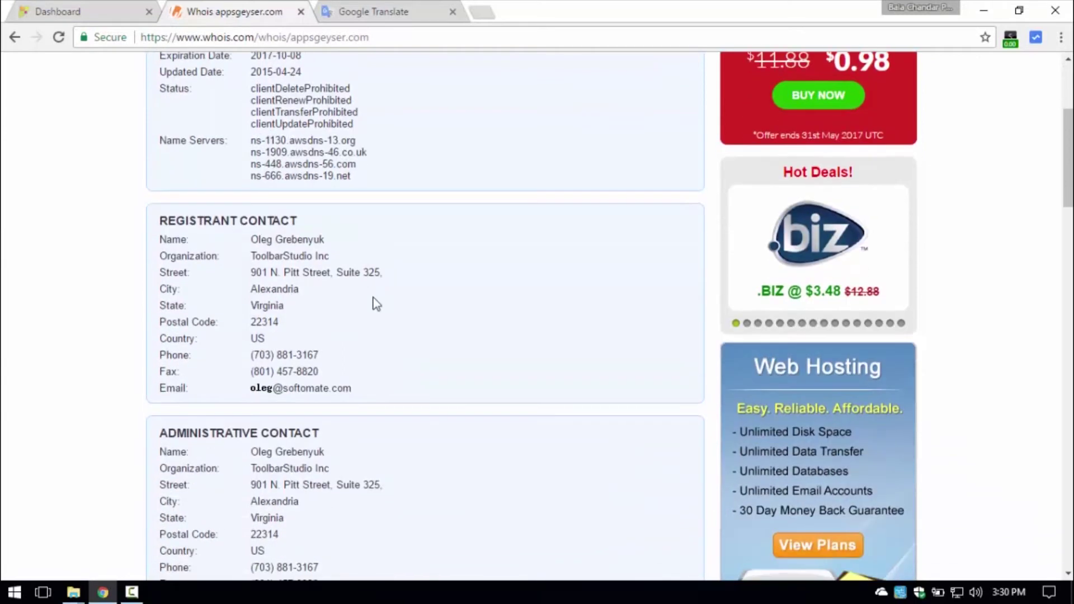
scroll(373, 303, "down", 3)
left_click_drag(253, 197, 323, 198)
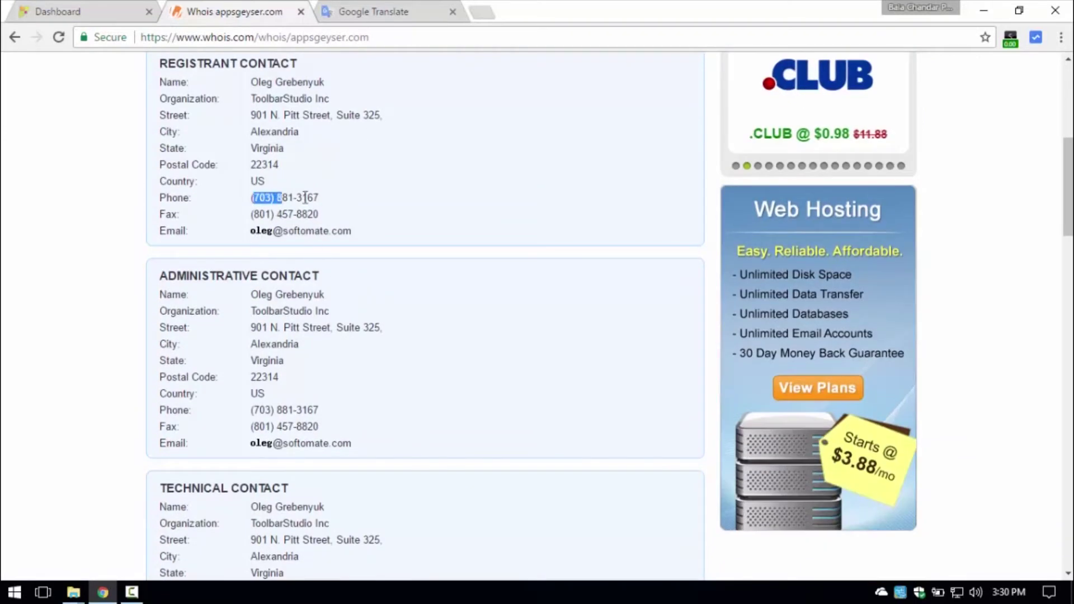
triple_click(255, 218)
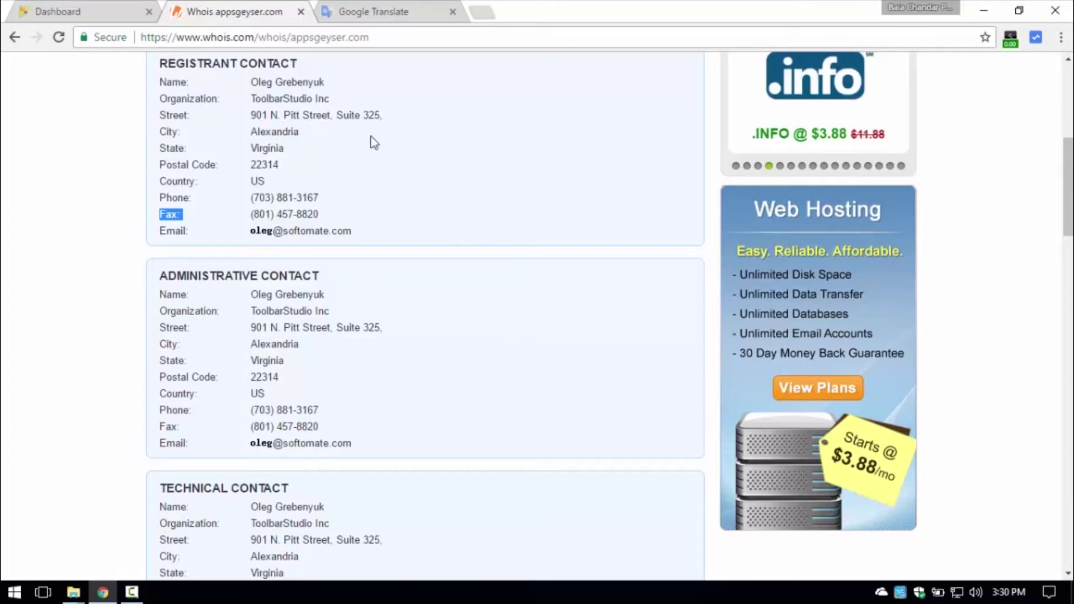
Step: Note the 2017-10-08 expiration date, close the Whois tab and return to the dashboard
scroll(518, 310, "up", 1)
scroll(518, 309, "up", 6)
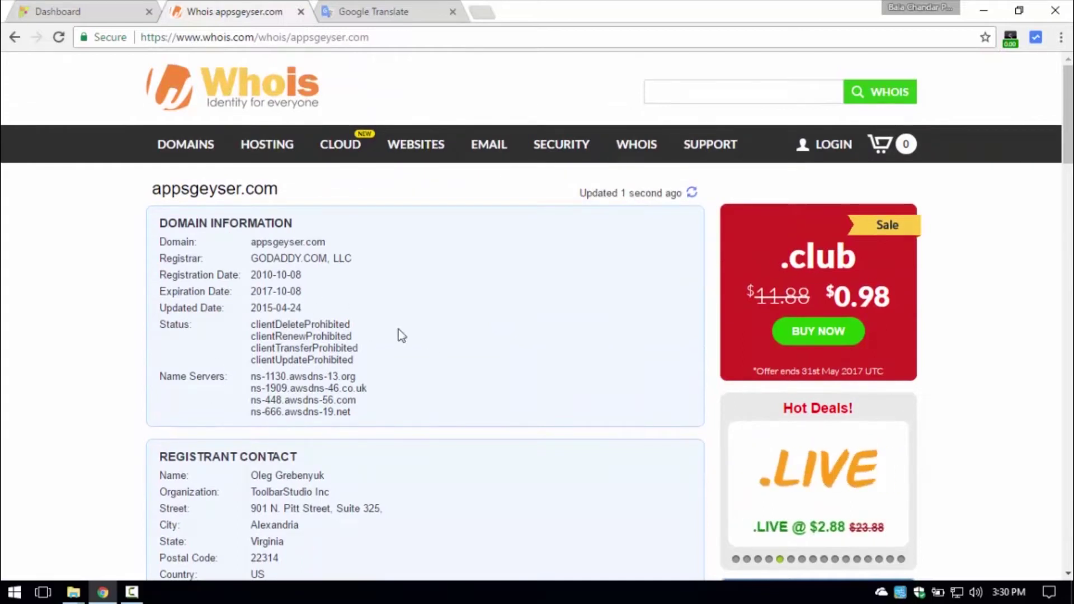
triple_click(285, 290)
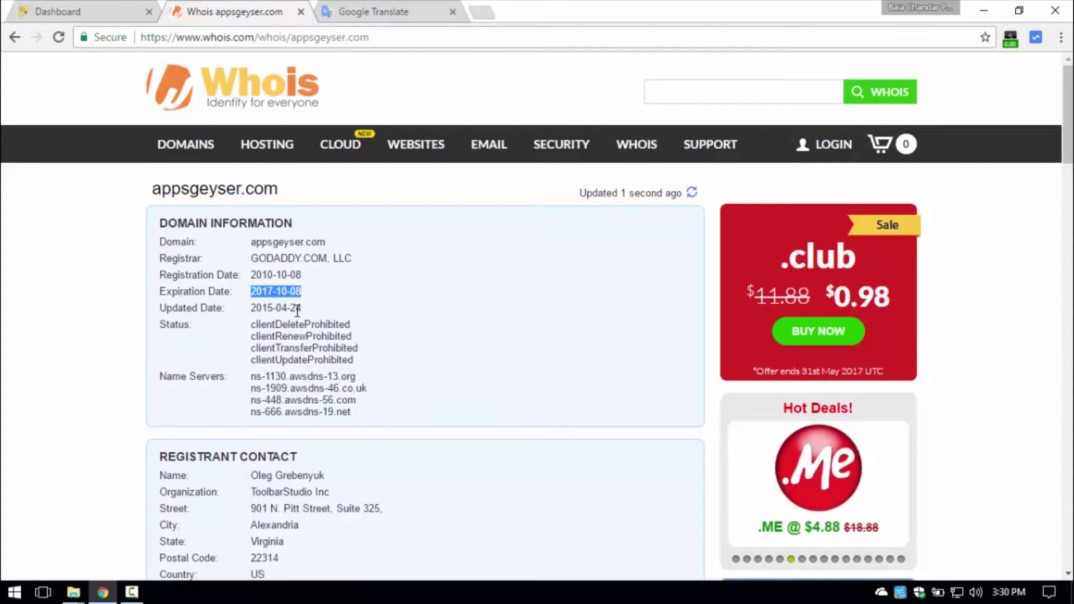
left_click(301, 284)
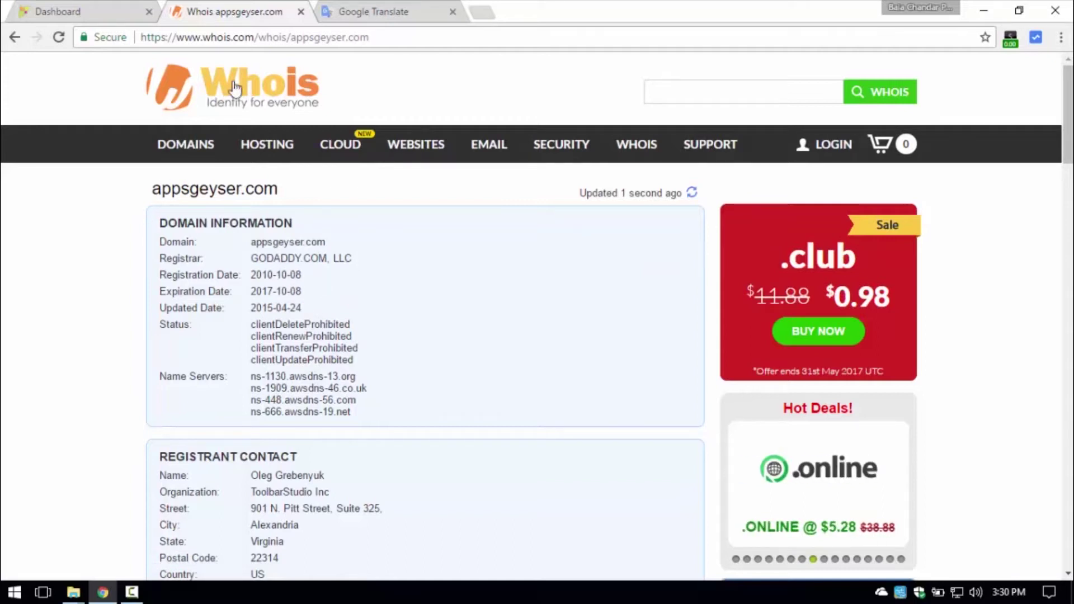
left_click(301, 11)
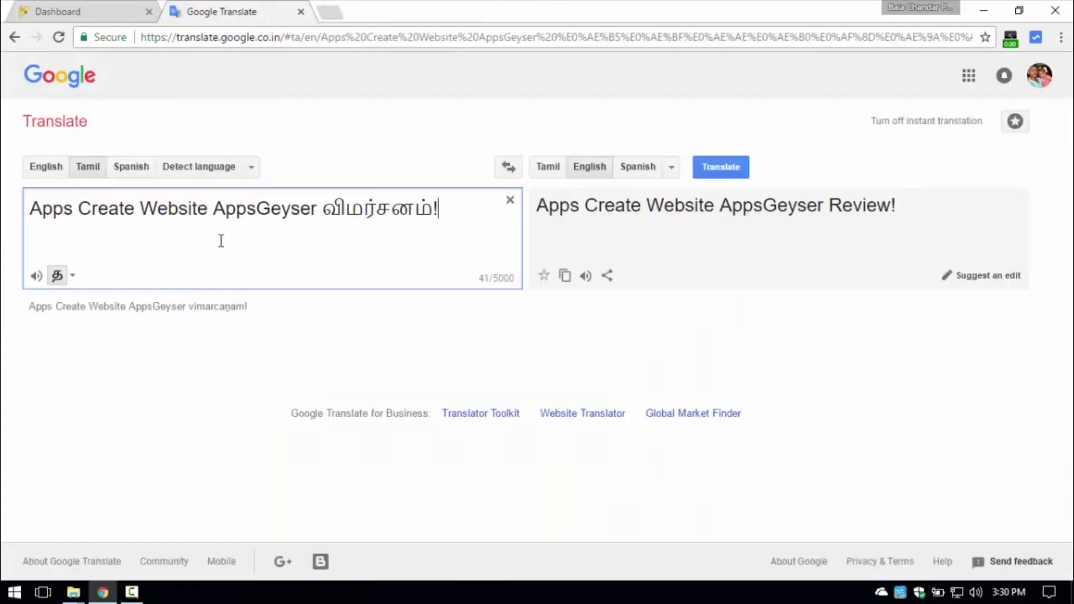
left_click(95, 12)
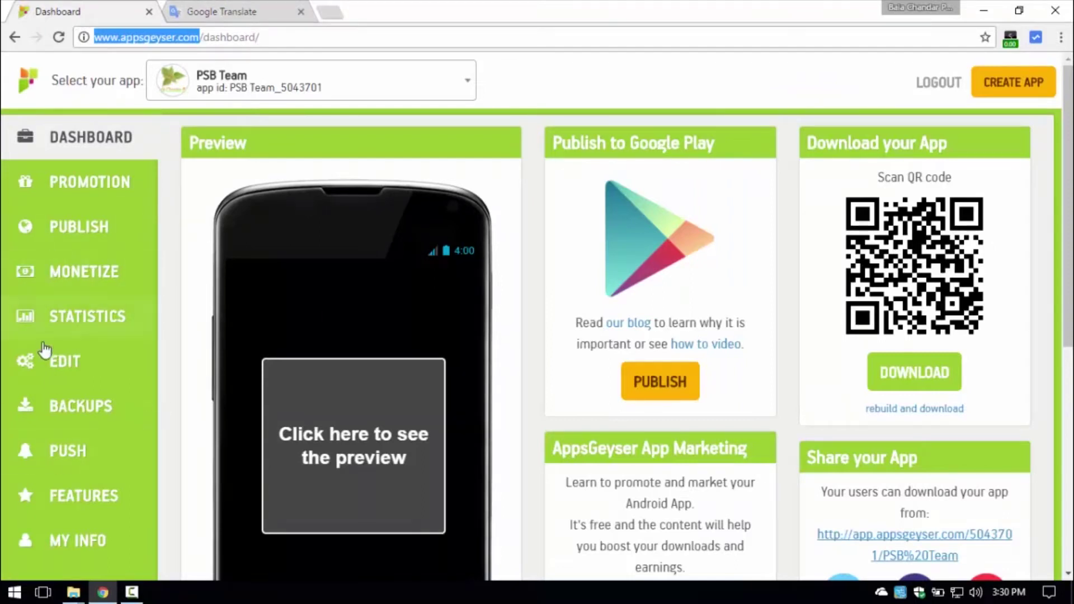
Step: Open the PSB Team app's EDIT page and scroll through its YouTube channel settings
left_click(56, 366)
left_click(56, 367)
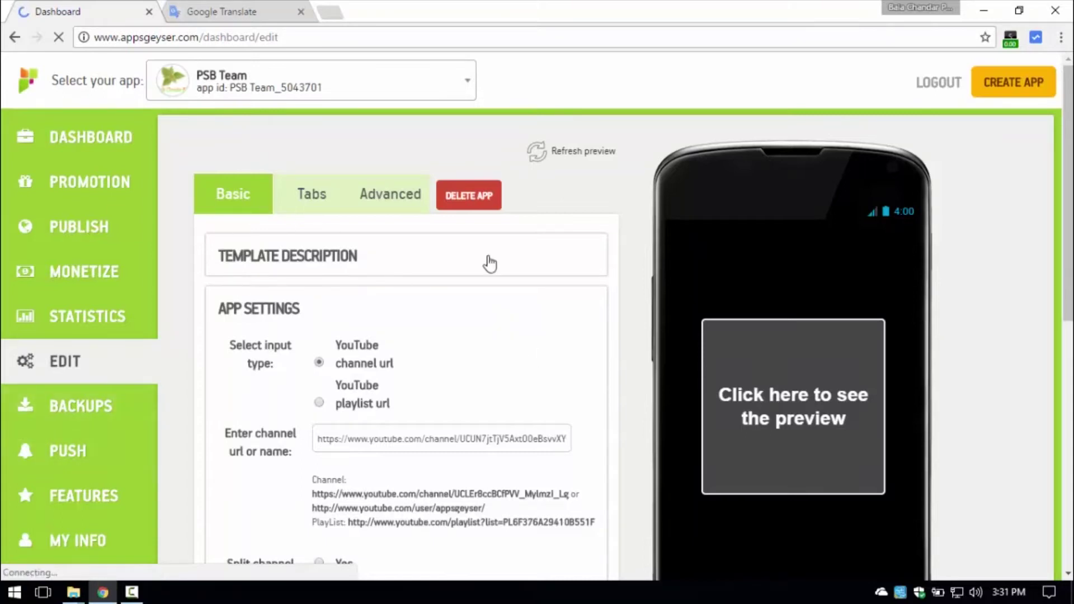
scroll(522, 342, "down", 1)
scroll(522, 343, "down", 5)
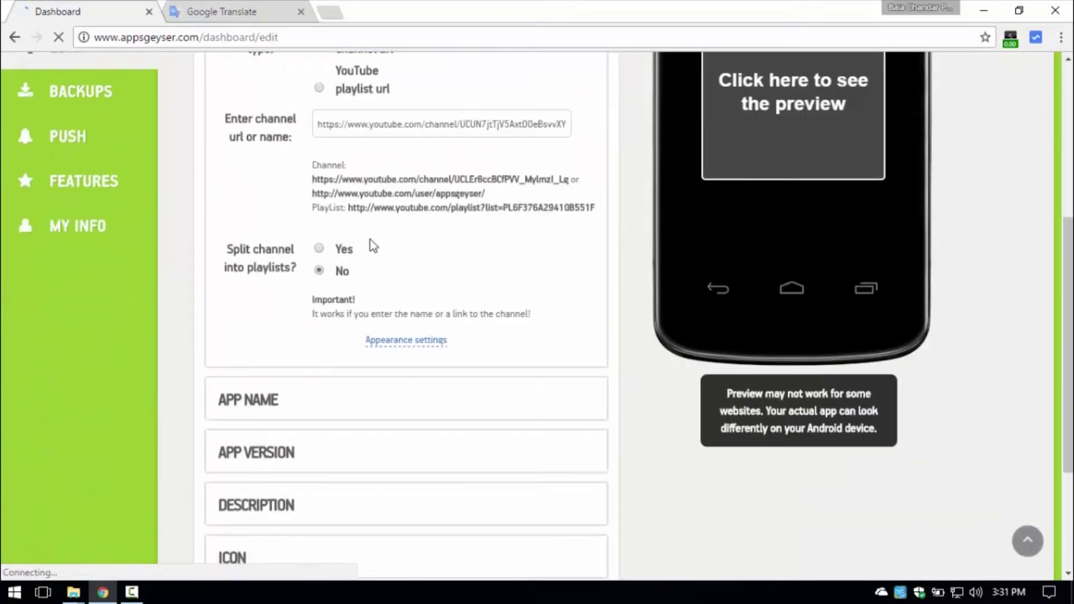
scroll(556, 266, "up", 3)
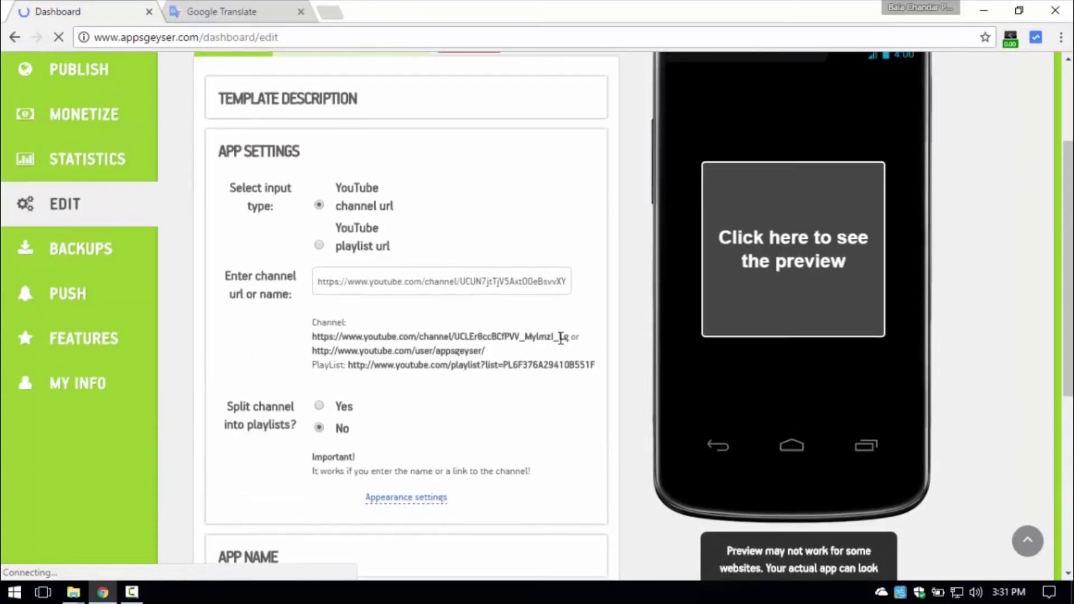
scroll(554, 319, "down", 4)
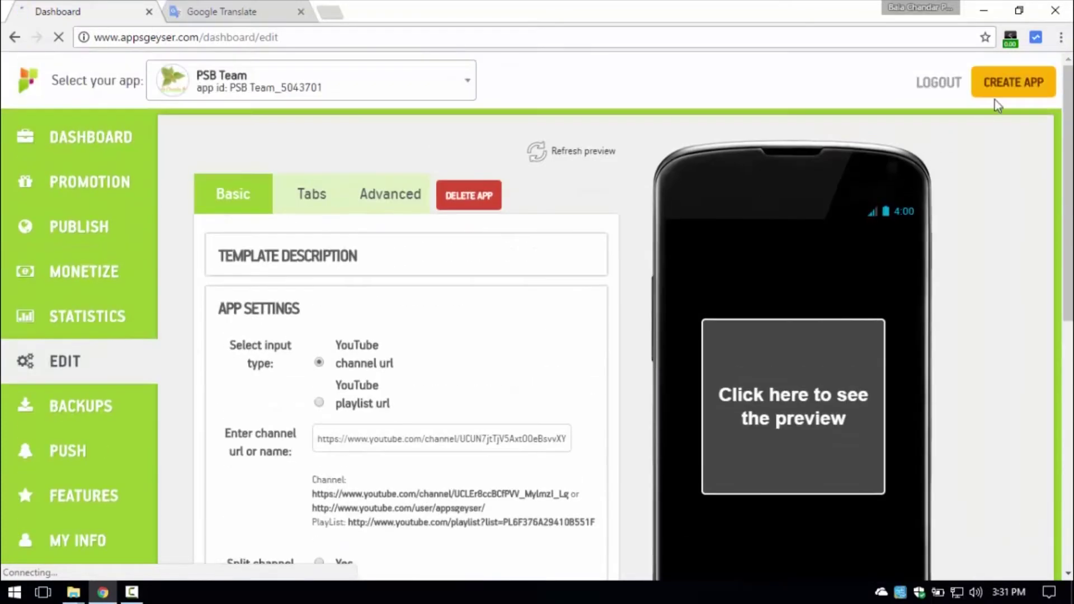
Step: Open CREATE APP and scroll the Most Profitable templates like Website, Messenger and Crossword
left_click(1014, 94)
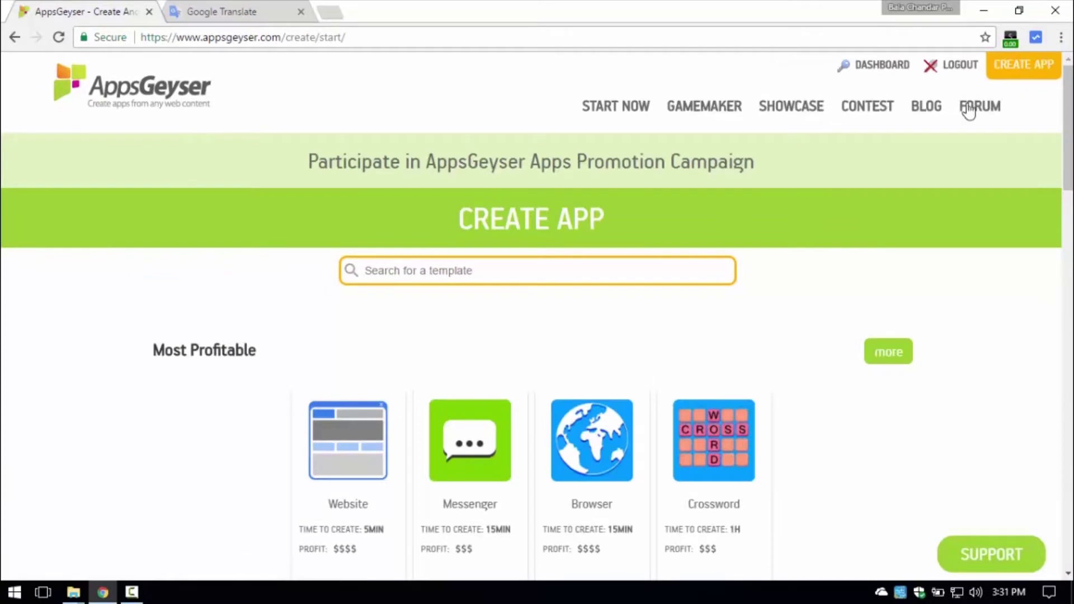
scroll(340, 319, "down", 3)
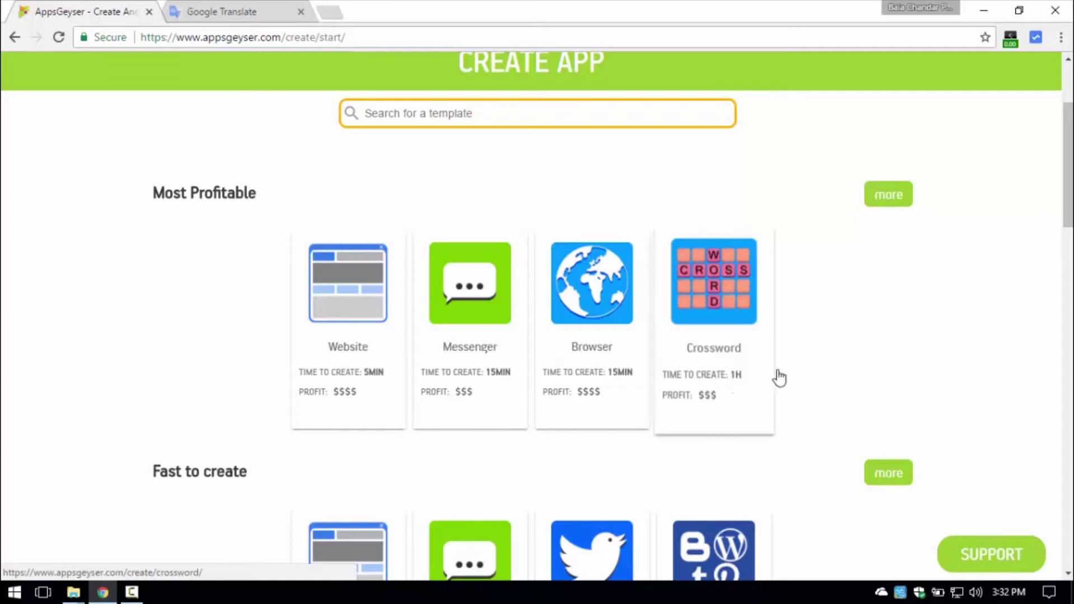
scroll(813, 317, "down", 3)
scroll(761, 252, "down", 4)
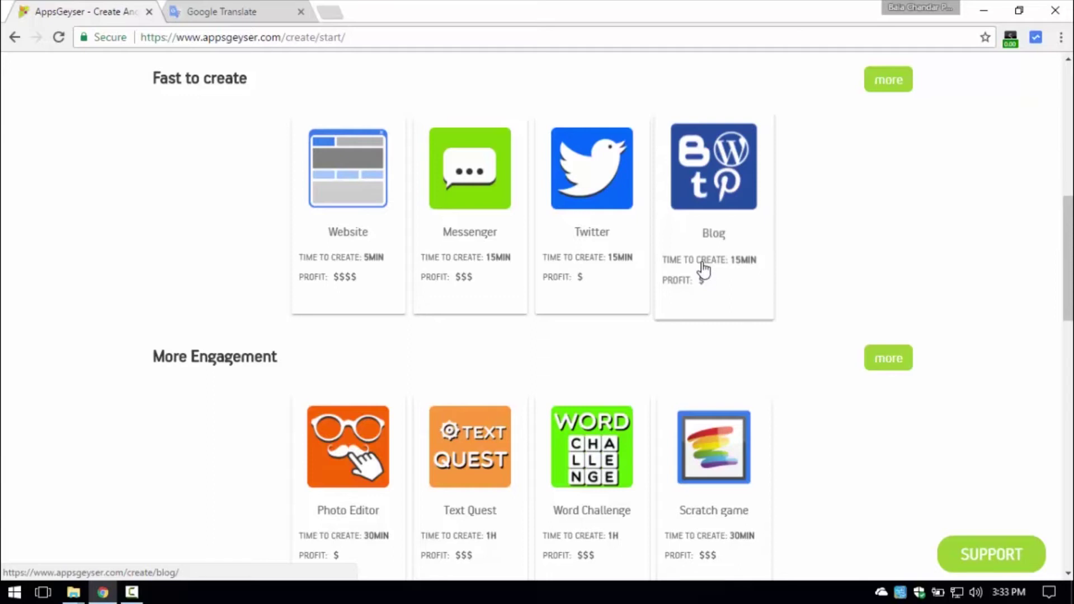
scroll(576, 278, "down", 4)
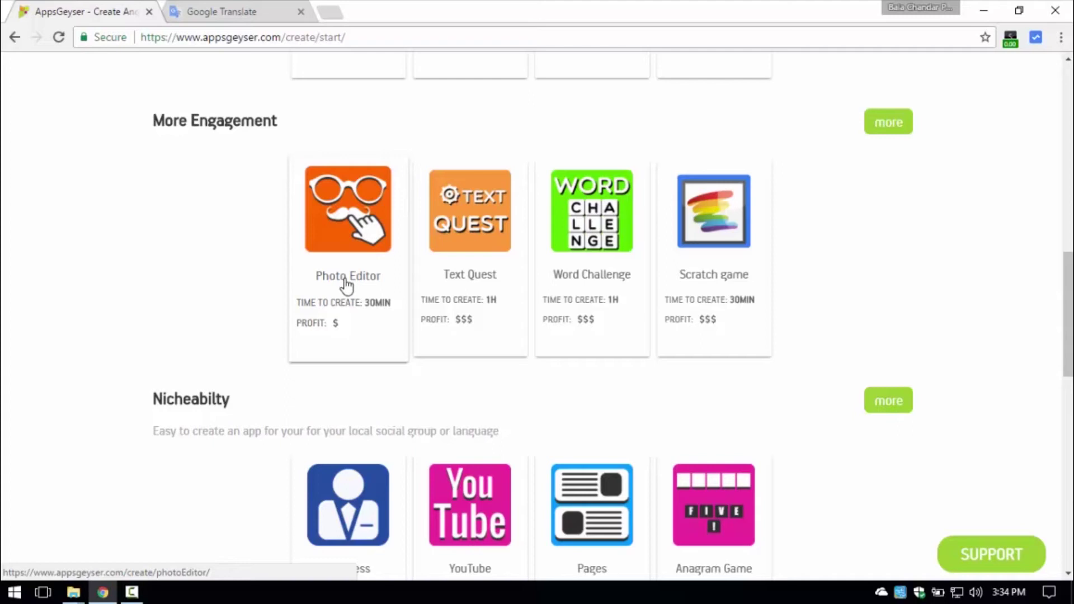
scroll(324, 297, "down", 2)
scroll(168, 269, "down", 2)
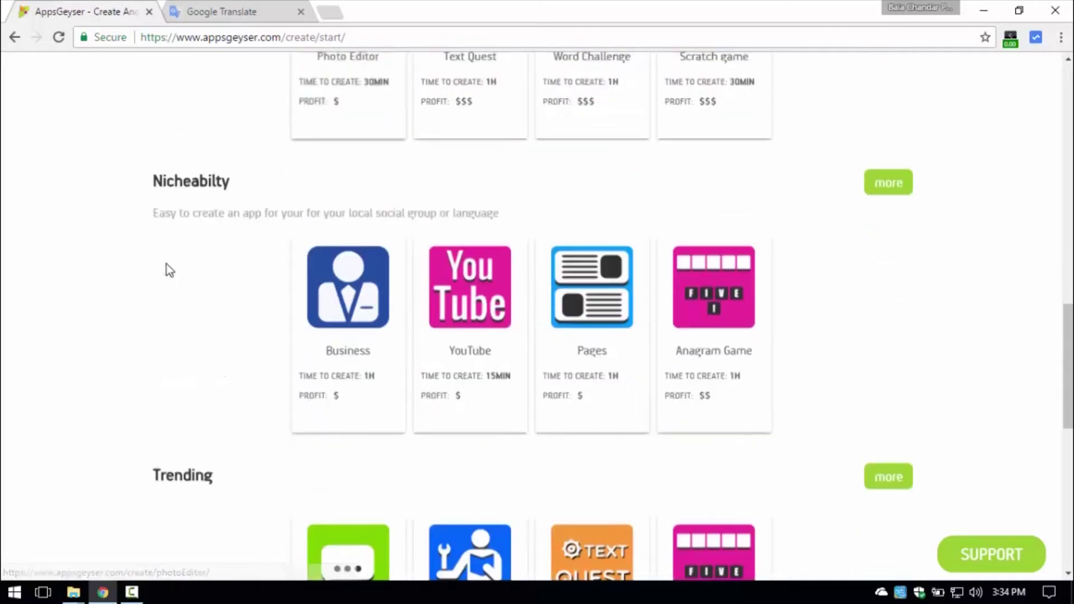
scroll(170, 272, "down", 2)
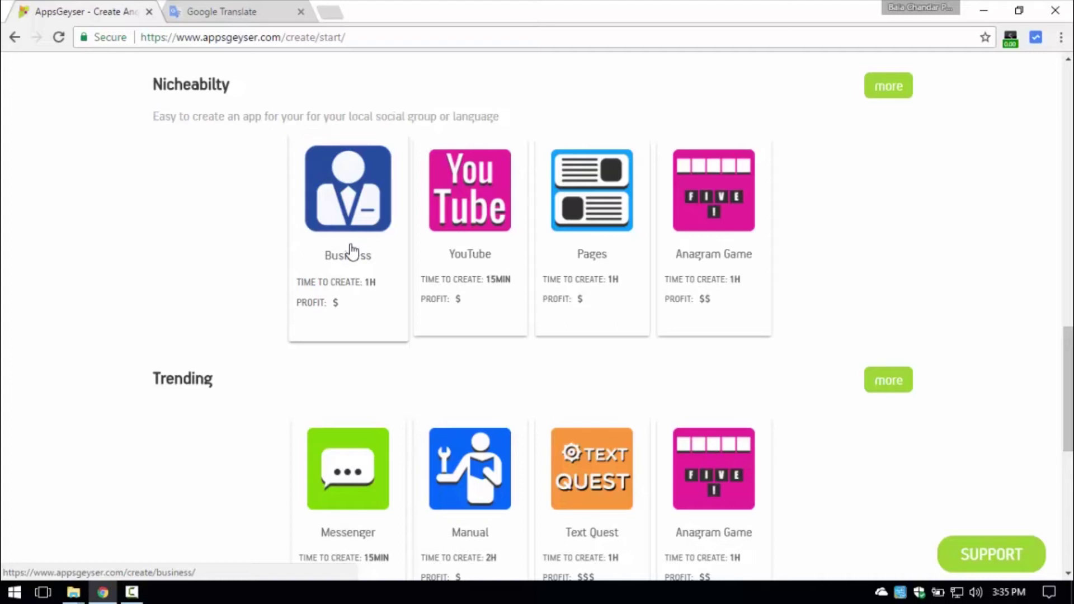
left_click(350, 269)
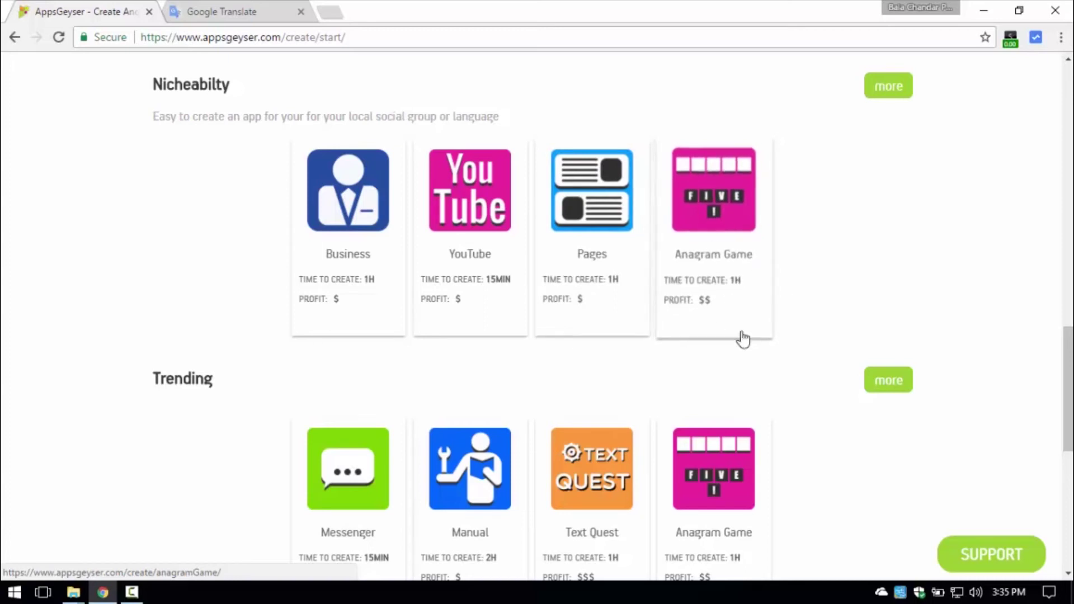
scroll(731, 373, "down", 1)
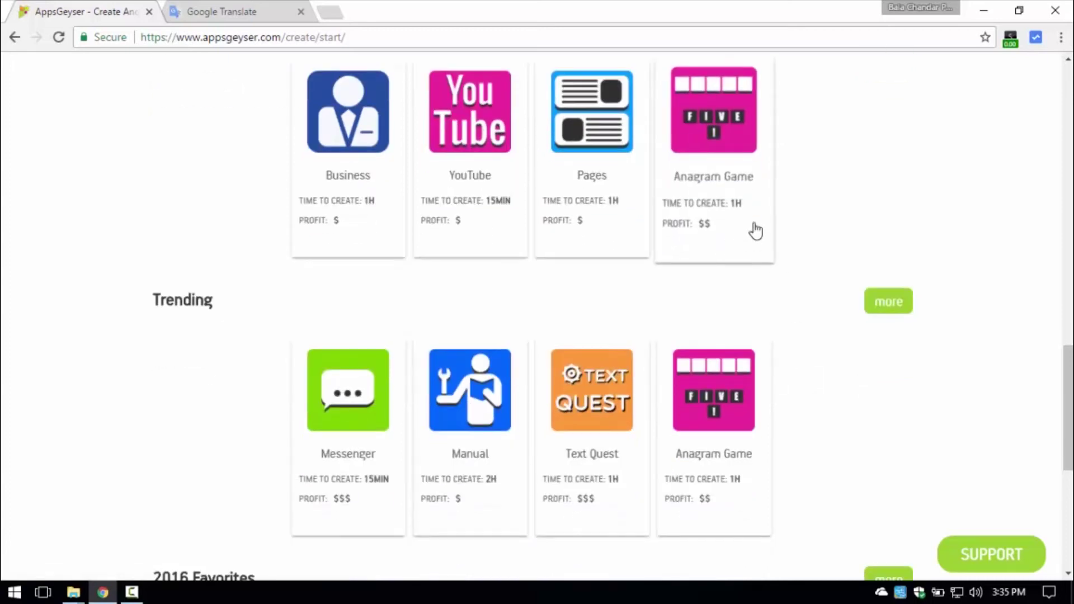
scroll(806, 326, "down", 4)
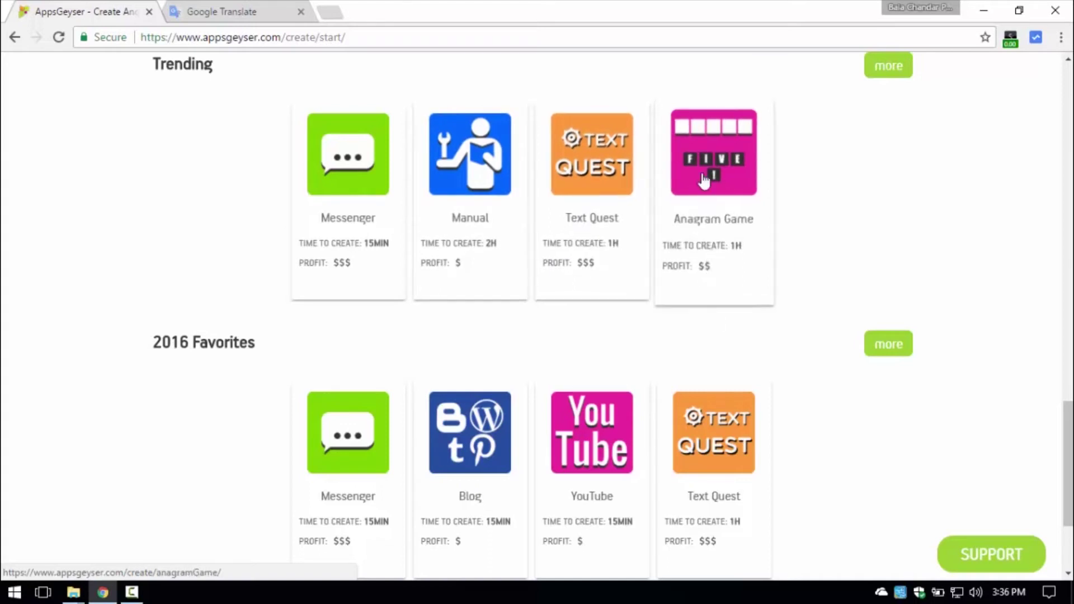
scroll(499, 351, "down", 3)
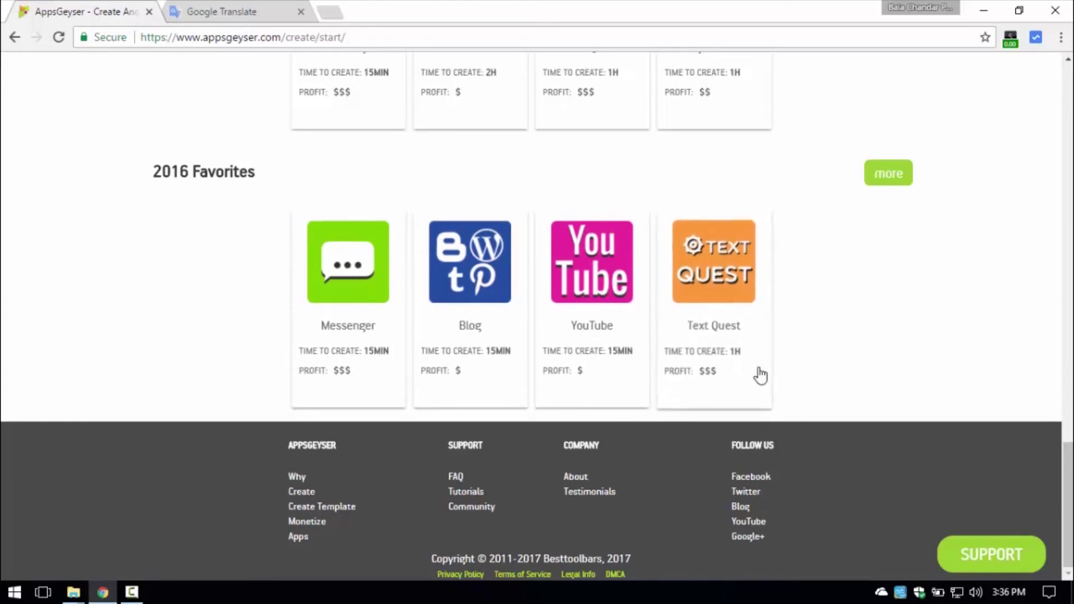
scroll(758, 374, "up", 5)
scroll(683, 498, "up", 8)
scroll(530, 447, "up", 10)
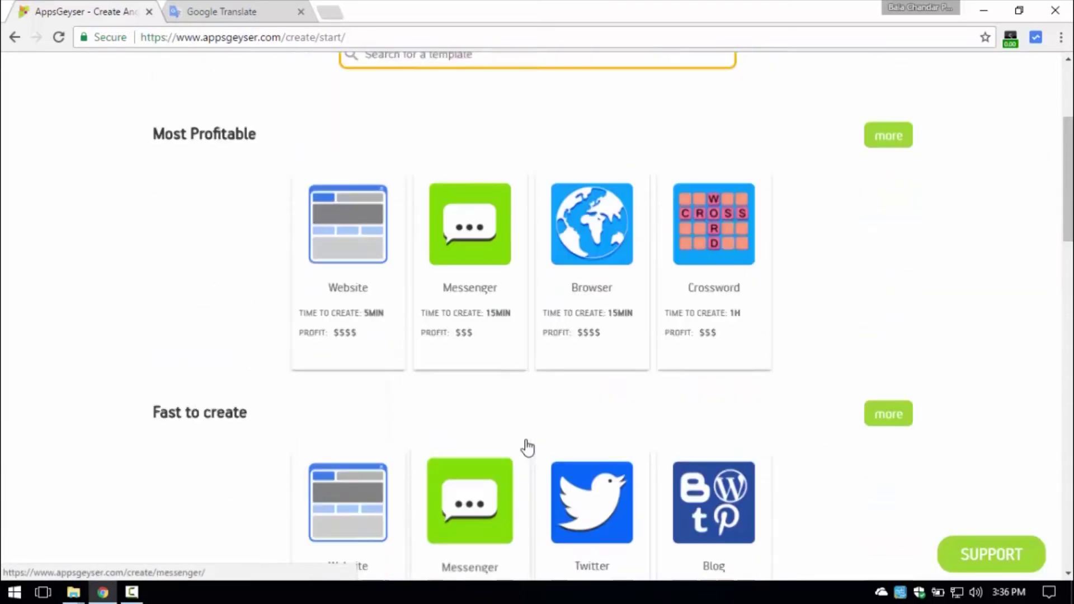
scroll(527, 446, "up", 4)
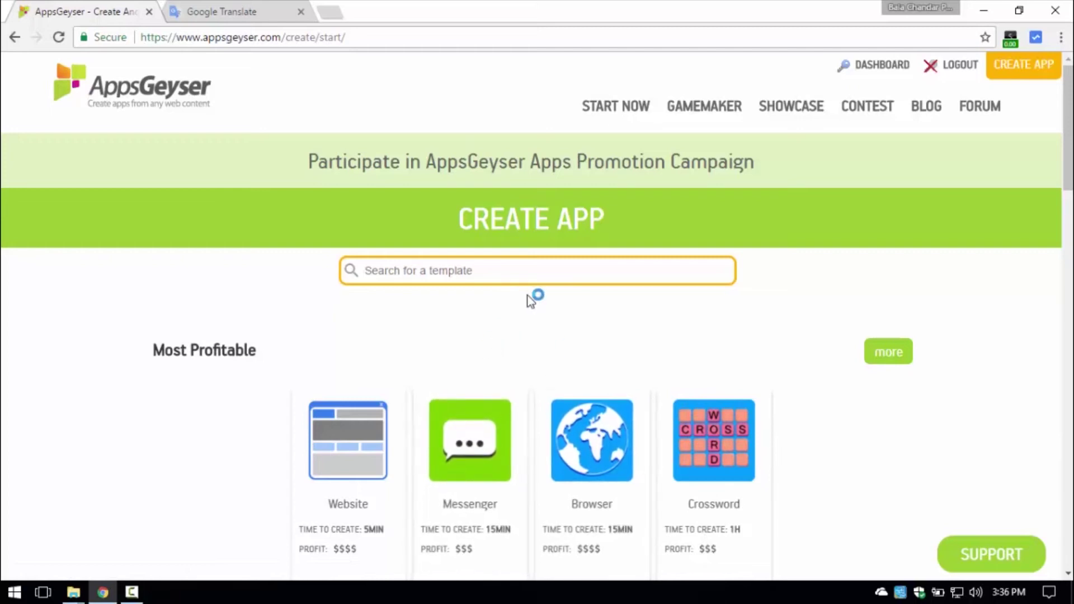
Step: Return to the app's edit settings page and load its live preview
left_click(859, 68)
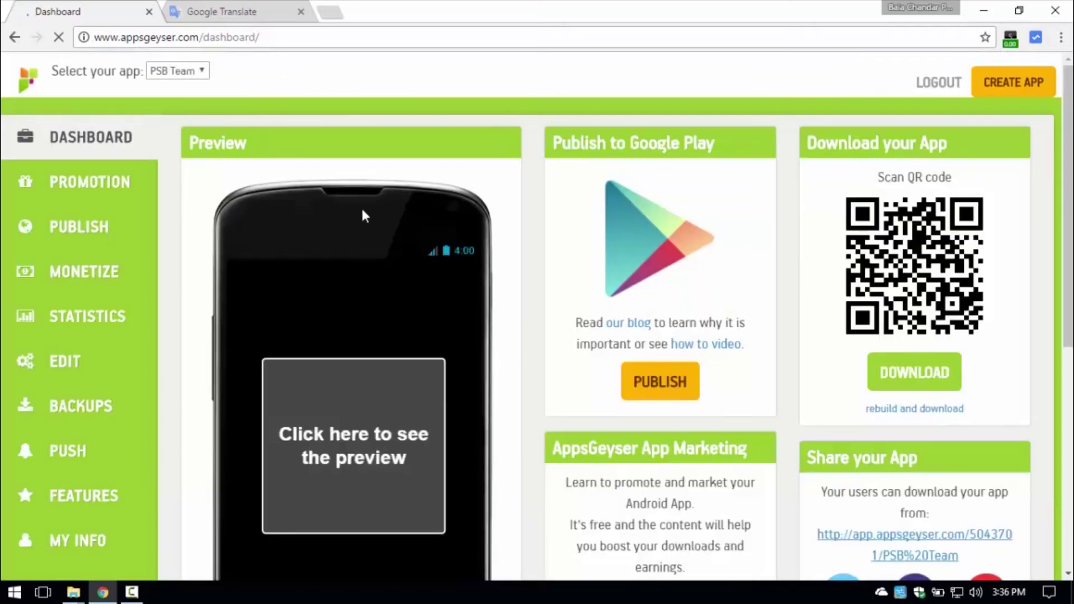
left_click(78, 372)
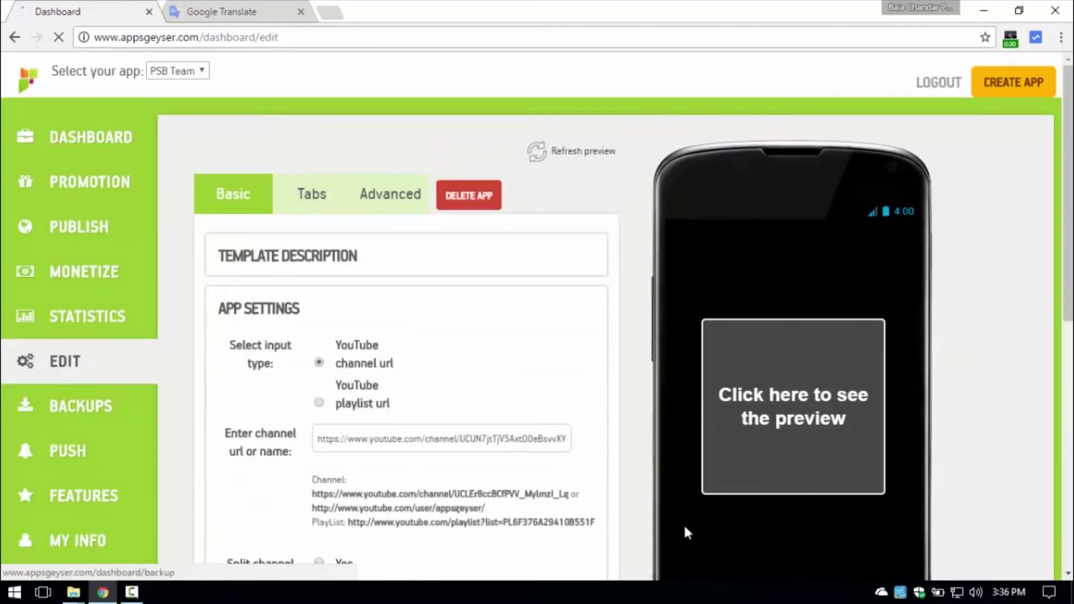
scroll(610, 331, "down", 1)
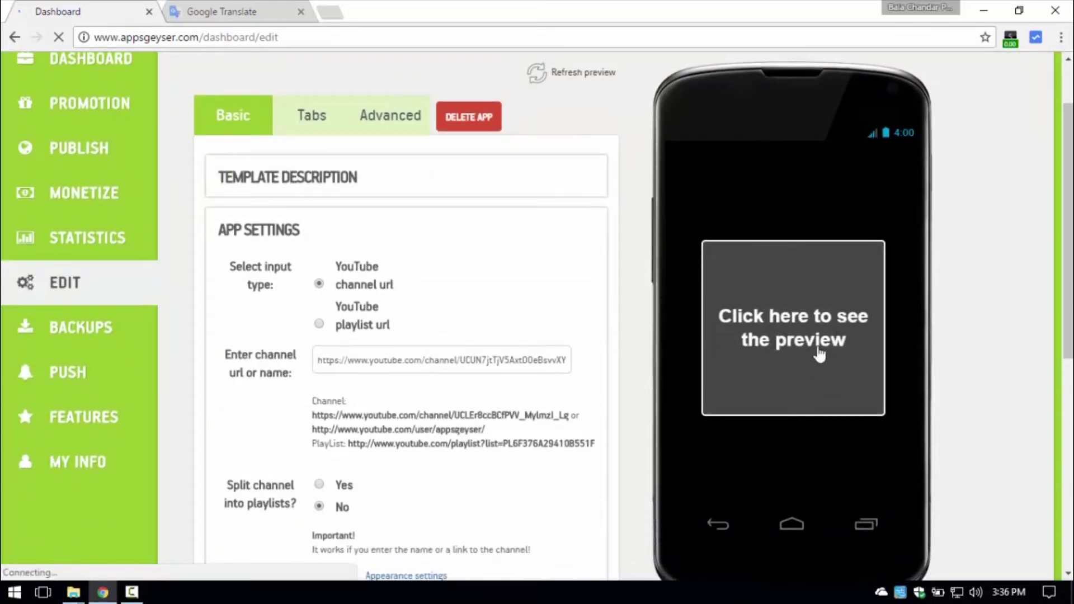
left_click(788, 358)
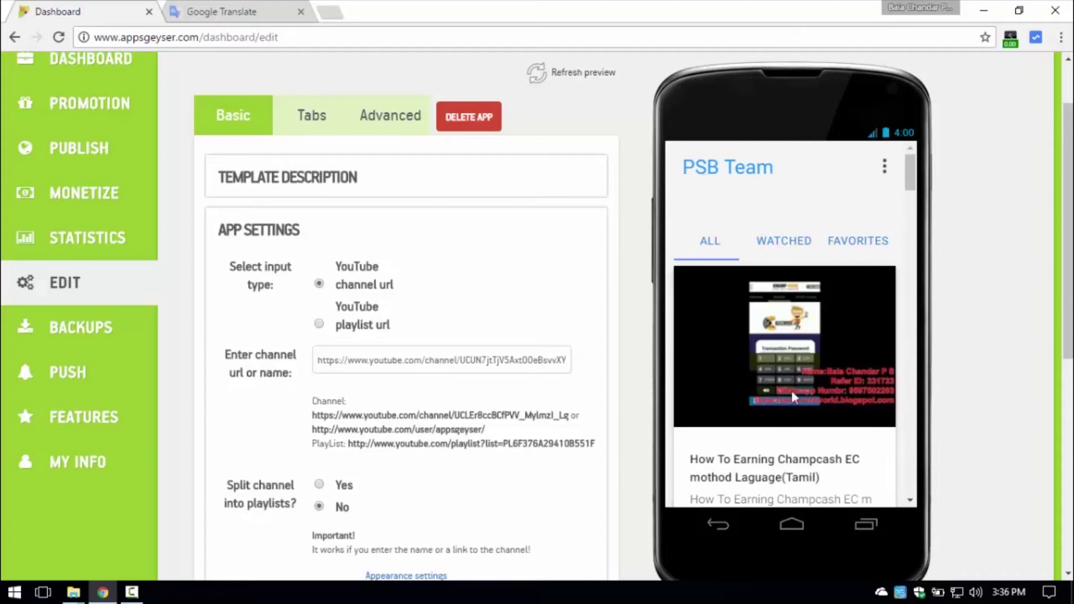
Step: Open a blank new browser tab and switch back to the edit page
left_click(329, 11)
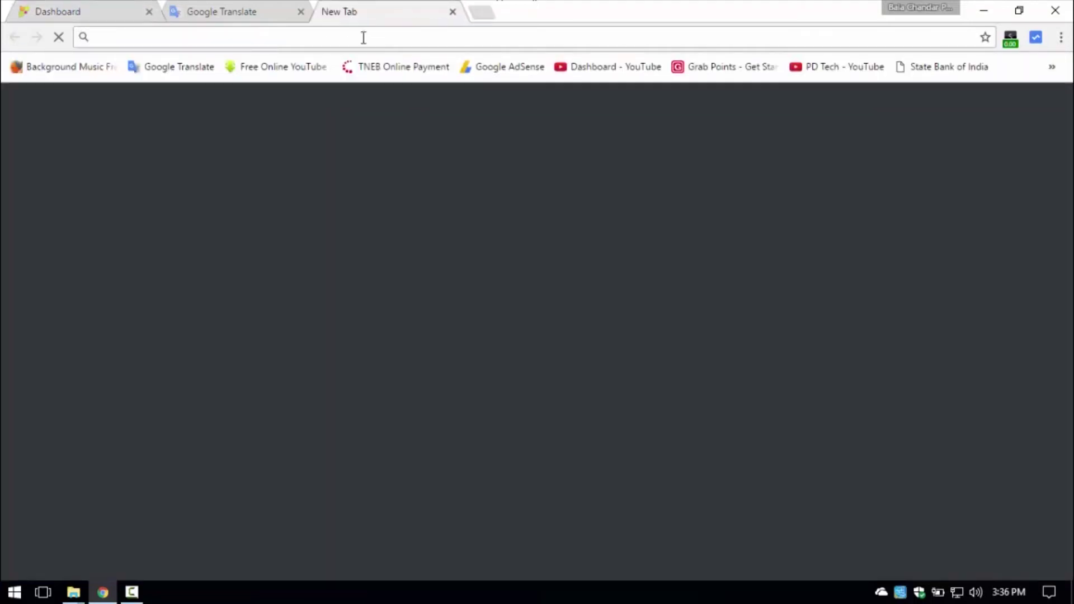
left_click(89, 12)
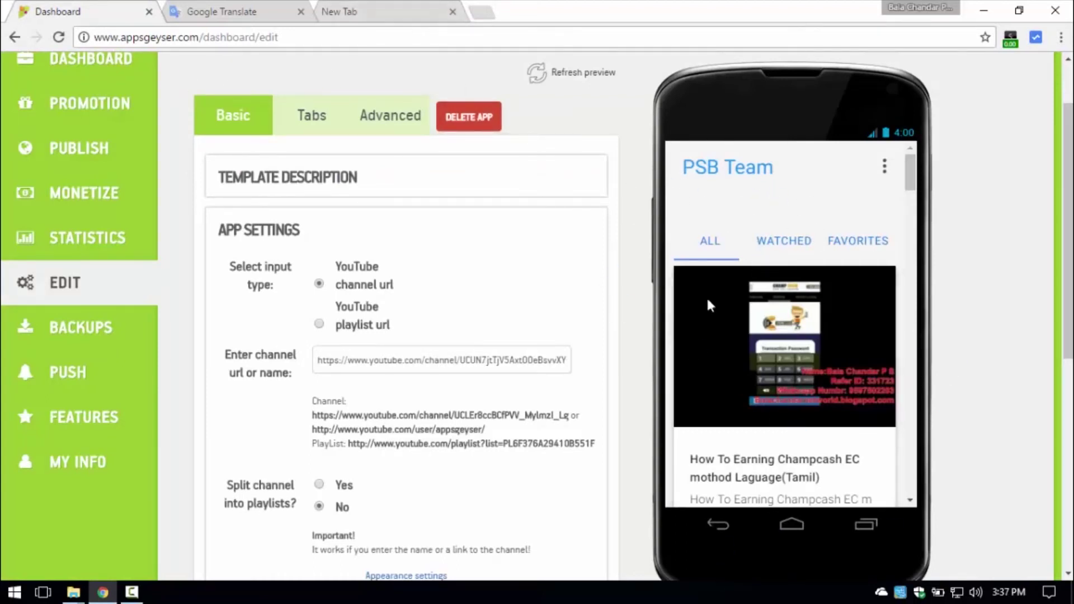
left_click(367, 10)
left_click(137, 6)
Step: Open the Advanced settings and inspect the embed-script box's editing options
left_click(384, 122)
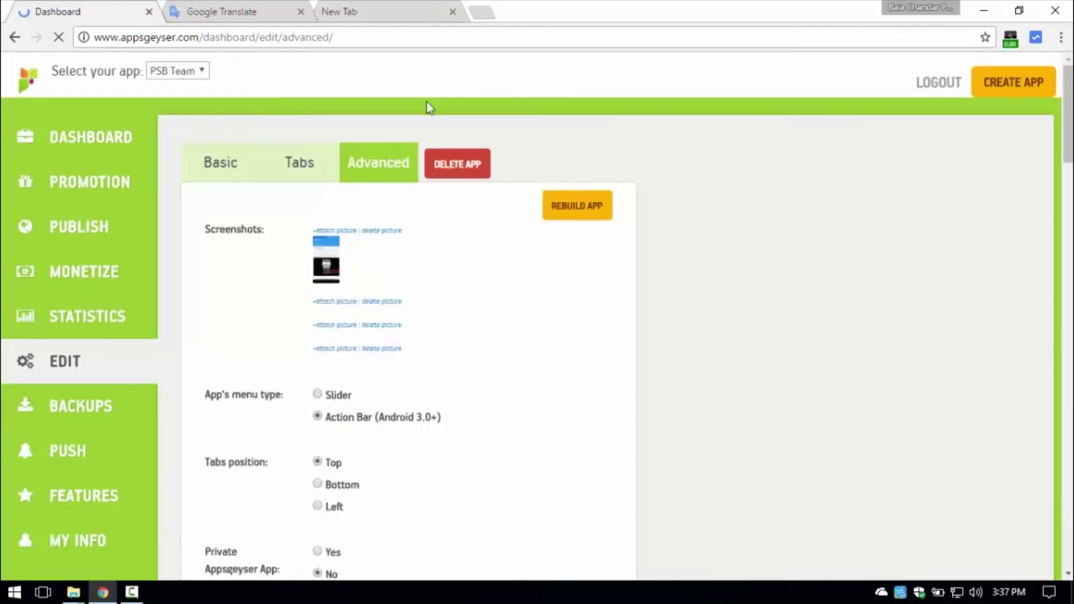
scroll(438, 317, "down", 3)
scroll(438, 317, "down", 4)
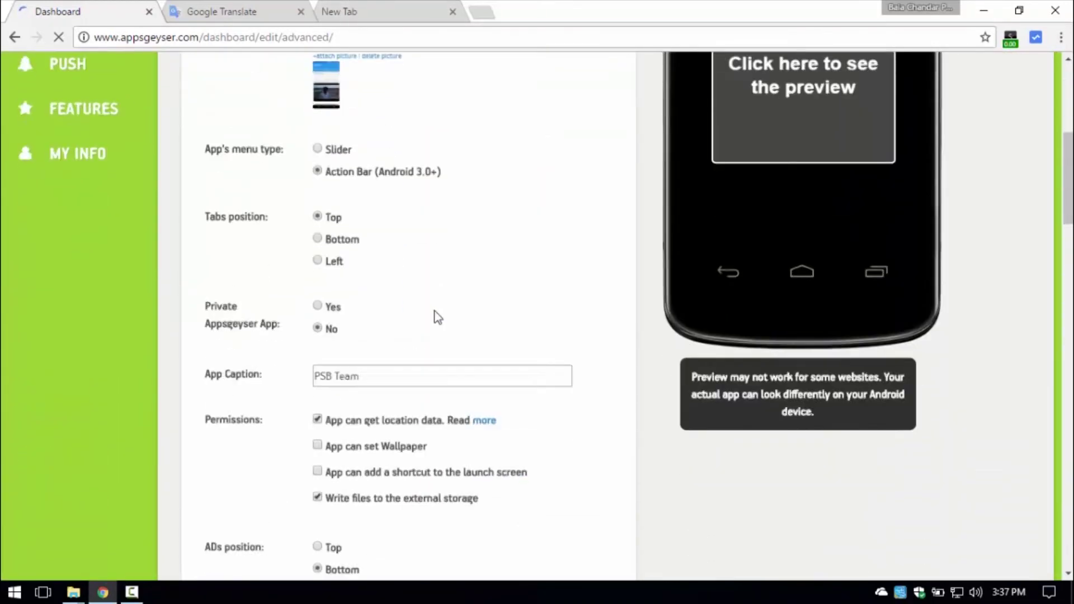
scroll(439, 317, "down", 8)
scroll(438, 317, "down", 8)
scroll(438, 317, "down", 5)
scroll(438, 317, "down", 4)
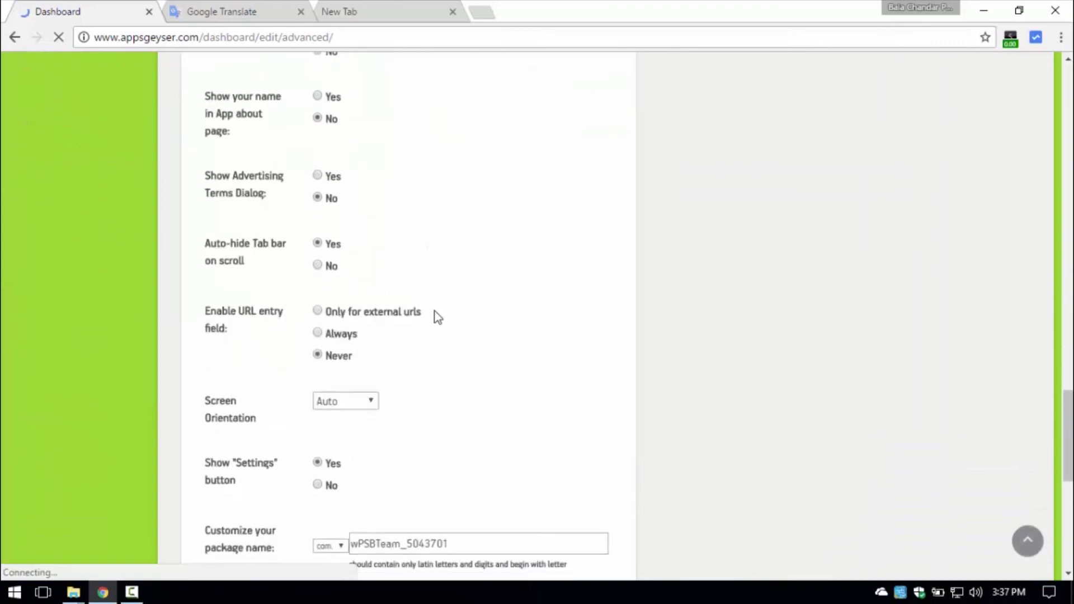
scroll(434, 314, "down", 7)
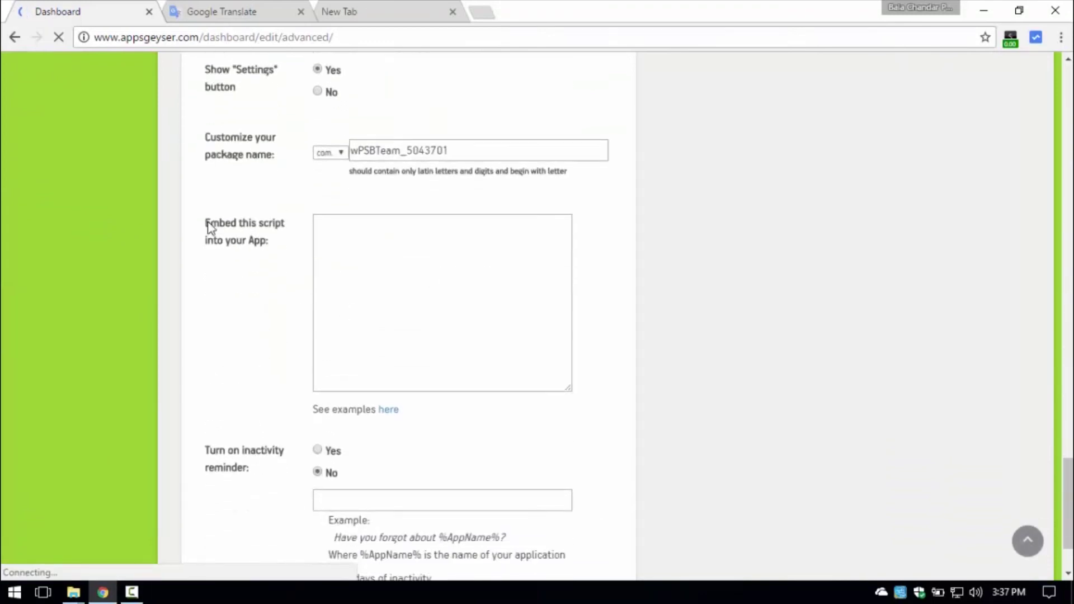
mouse_move(206, 223)
left_mouse_down()
mouse_move(279, 226)
mouse_move(277, 245)
left_mouse_up()
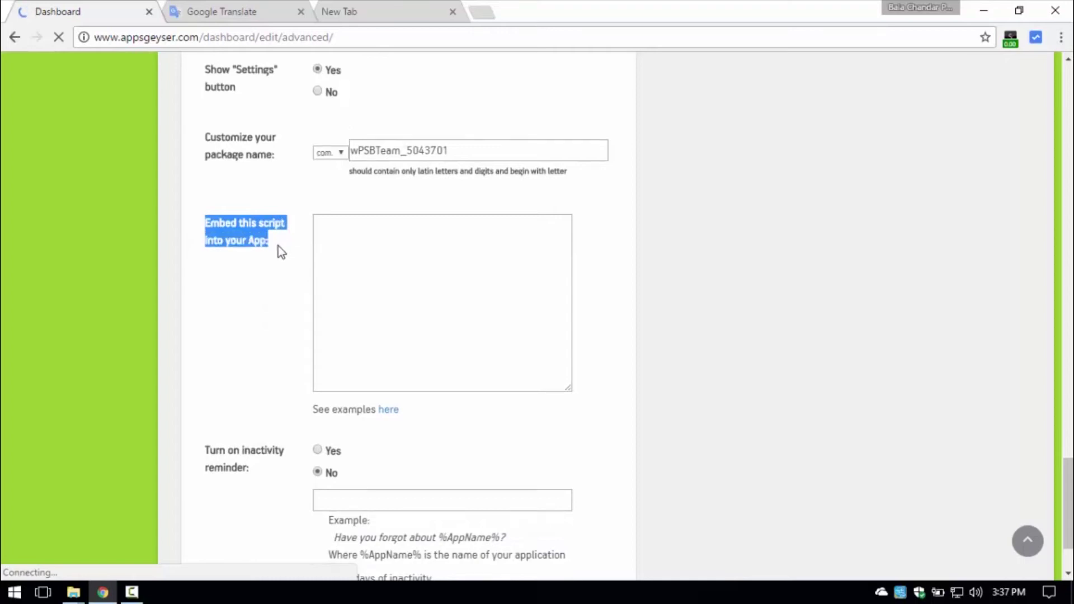
left_click(390, 268)
right_click(390, 270)
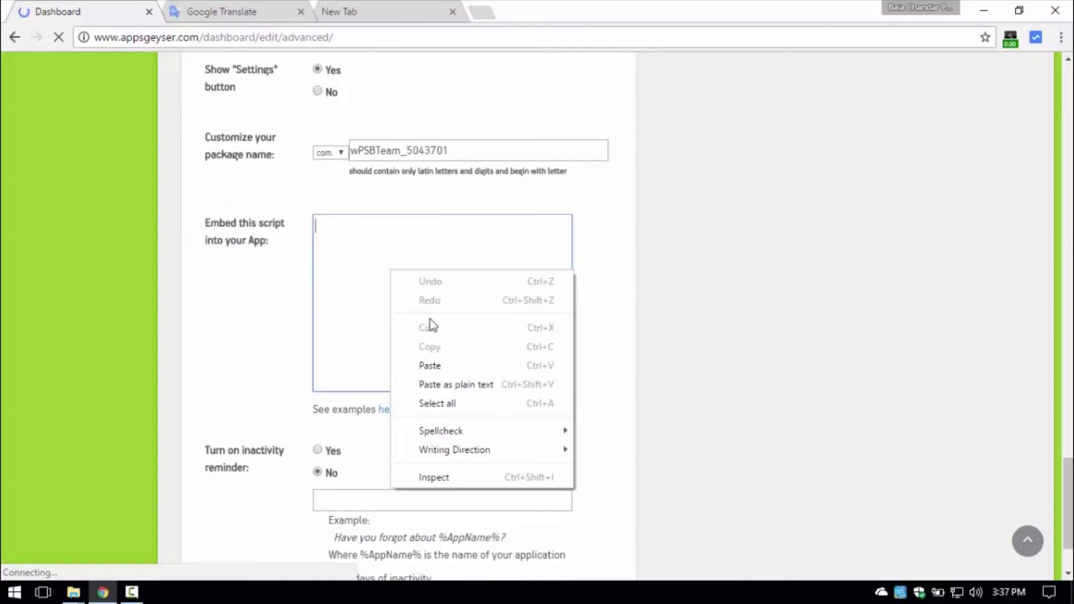
left_click(698, 321)
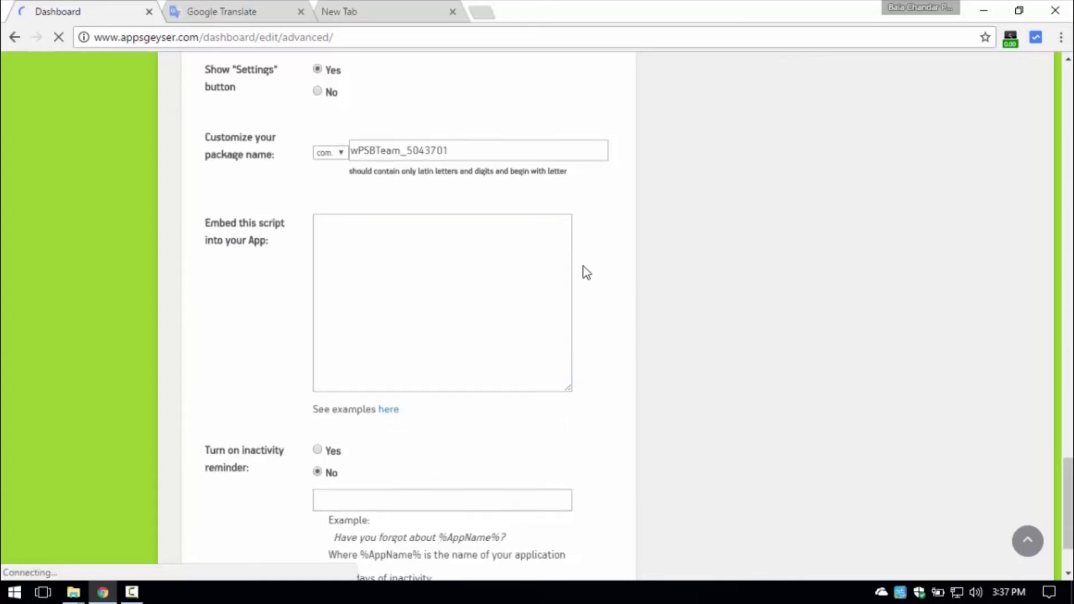
Step: Scroll back to the top and load the live phone preview
scroll(600, 288, "up", 7)
scroll(600, 288, "down", 7)
scroll(600, 288, "up", 7)
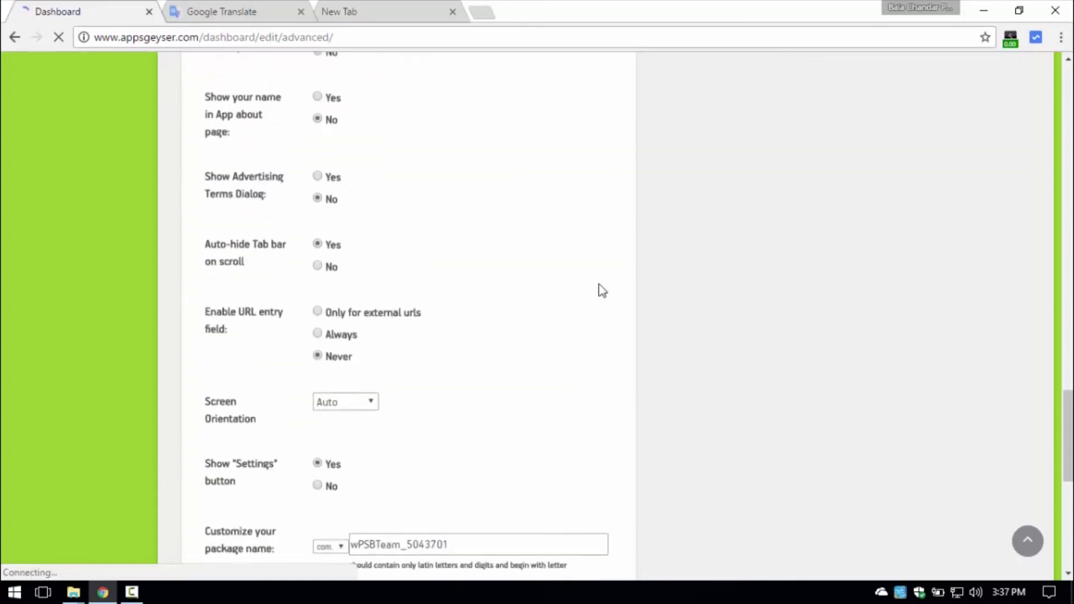
scroll(602, 291, "up", 7)
scroll(557, 319, "up", 5)
scroll(448, 255, "up", 8)
scroll(444, 252, "up", 5)
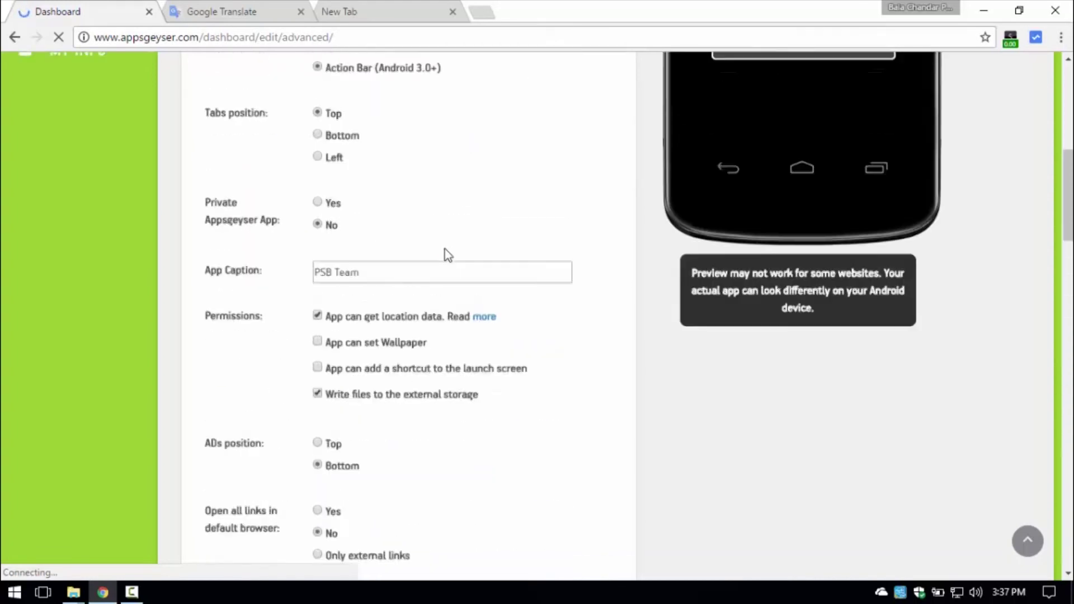
scroll(448, 255, "up", 5)
left_click(798, 246)
scroll(782, 276, "up", 3)
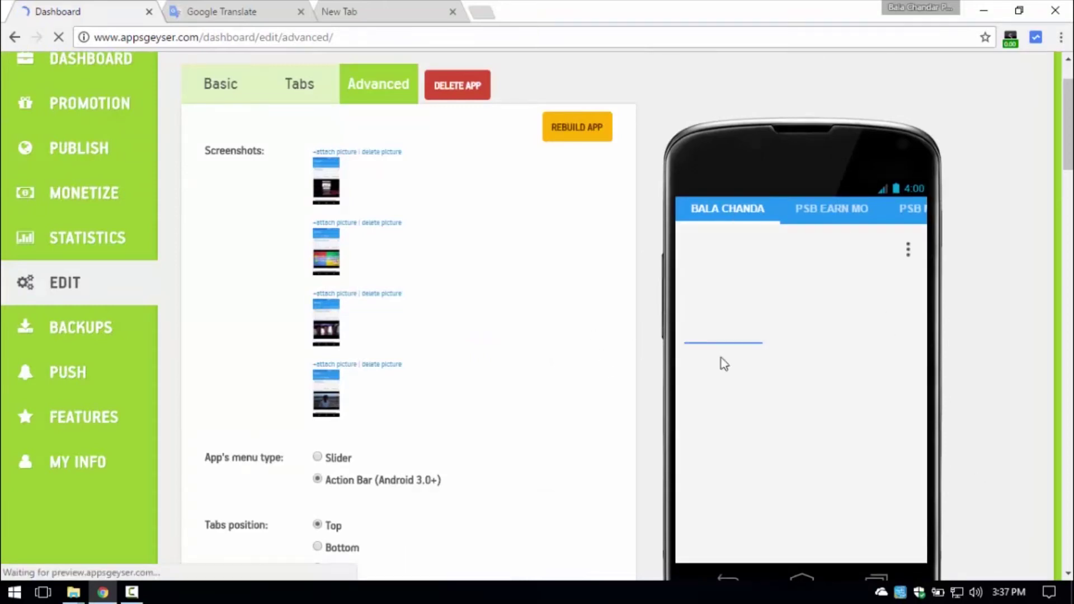
Step: Switch to the blank tab and back, then open and close the preview's three-dot menu
left_click(361, 16)
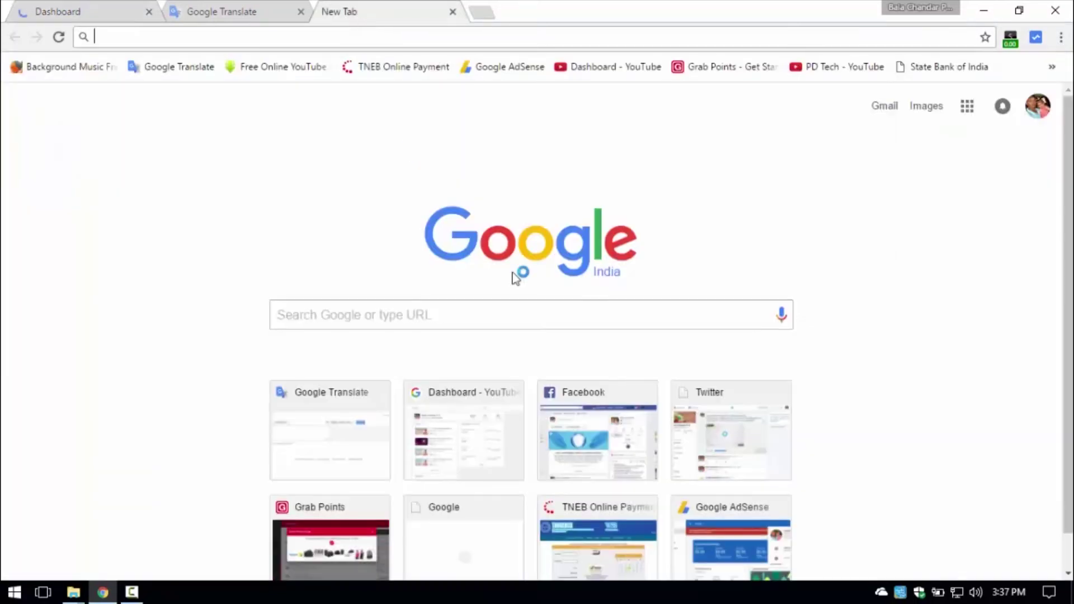
left_click(124, 22)
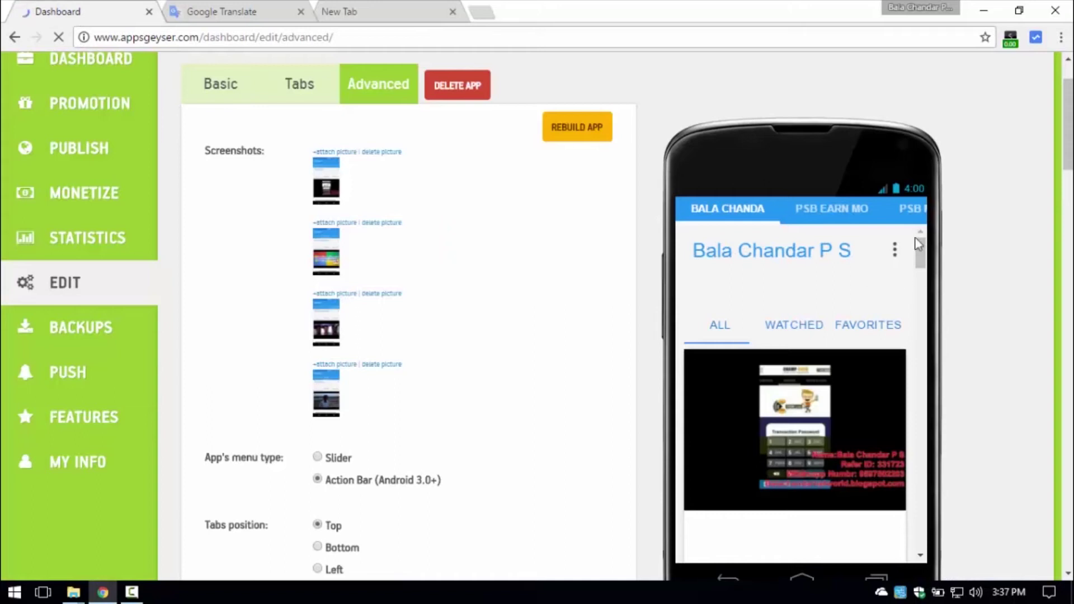
left_click(896, 255)
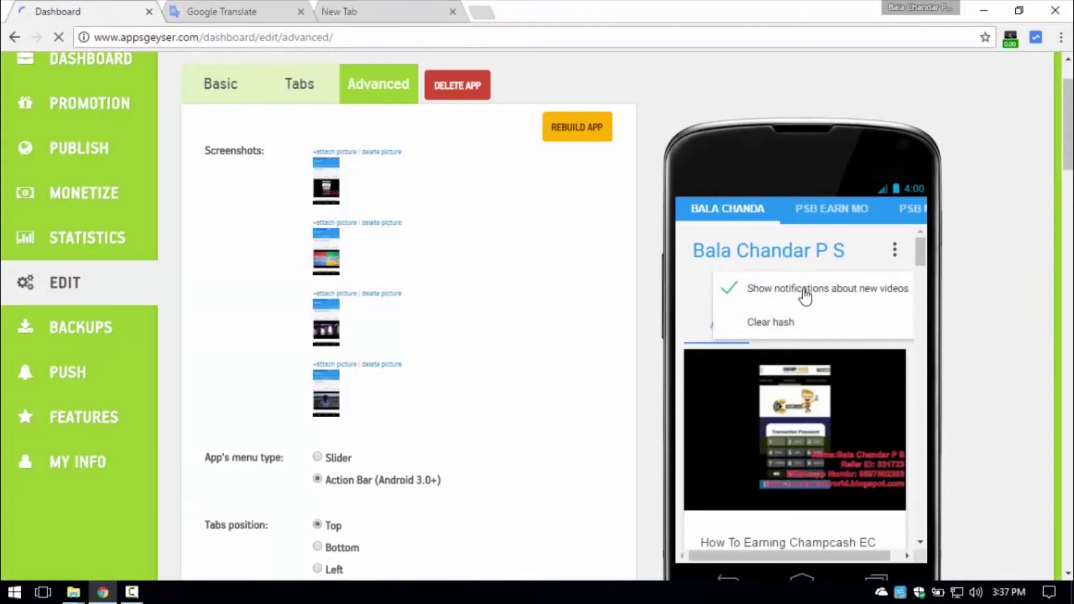
left_click(897, 255)
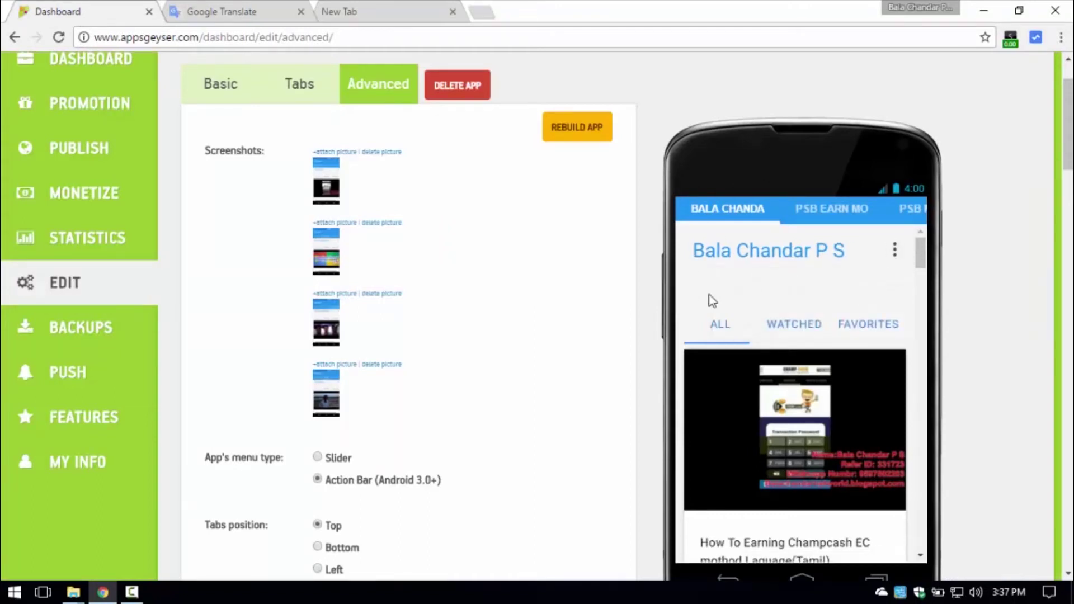
Step: Scroll the preview's channel video list, then return the page to the top
mouse_move(920, 253)
left_mouse_down()
mouse_move(938, 339)
mouse_move(938, 280)
left_mouse_up()
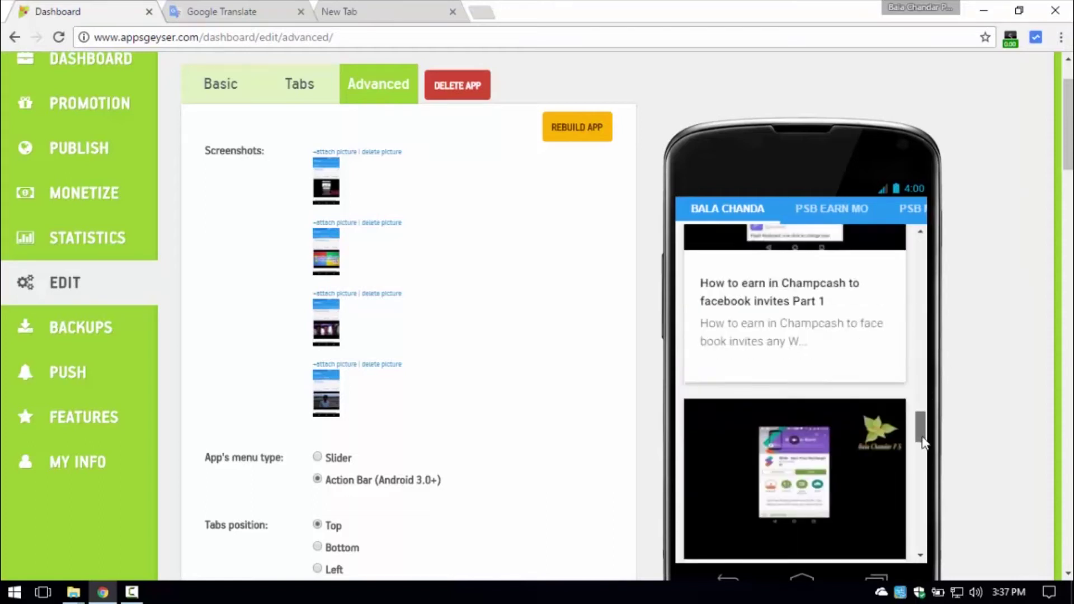
scroll(565, 305, "down", 4)
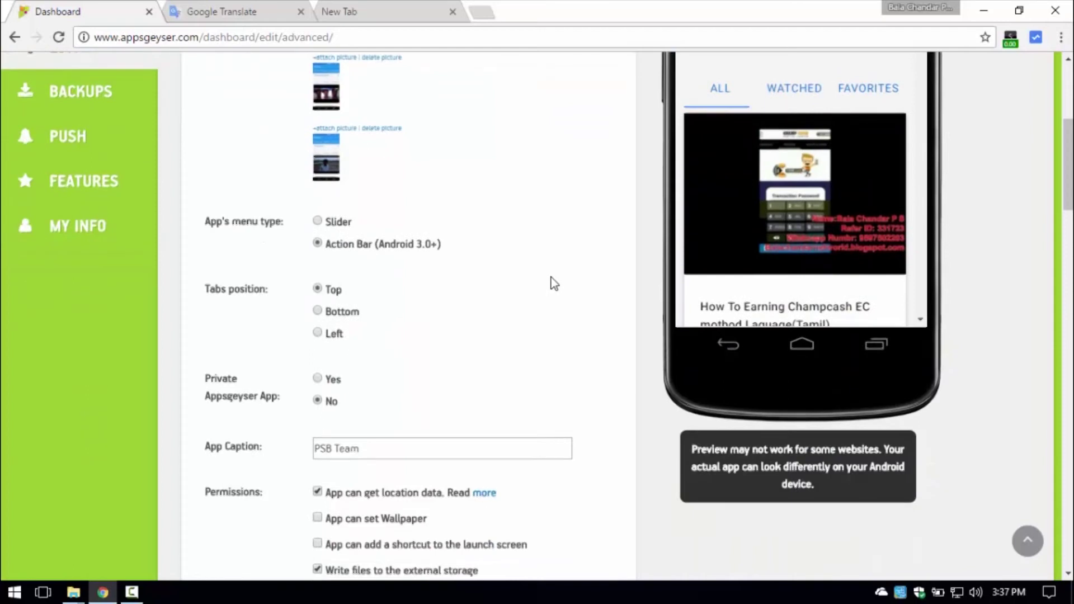
scroll(504, 269, "down", 6)
scroll(479, 256, "up", 4)
scroll(479, 258, "up", 1)
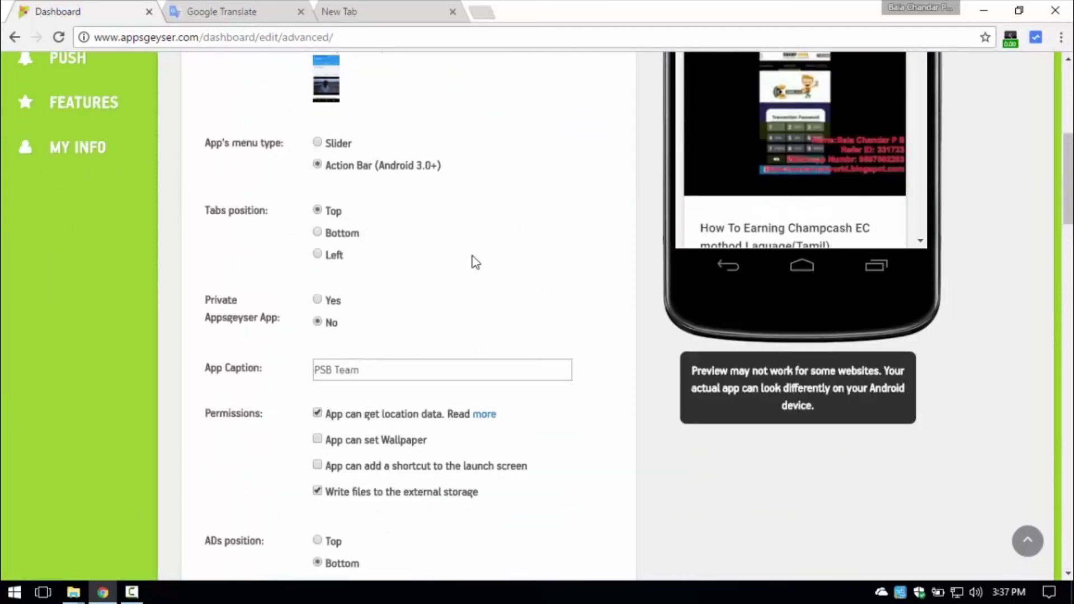
scroll(476, 261, "up", 6)
scroll(475, 261, "up", 1)
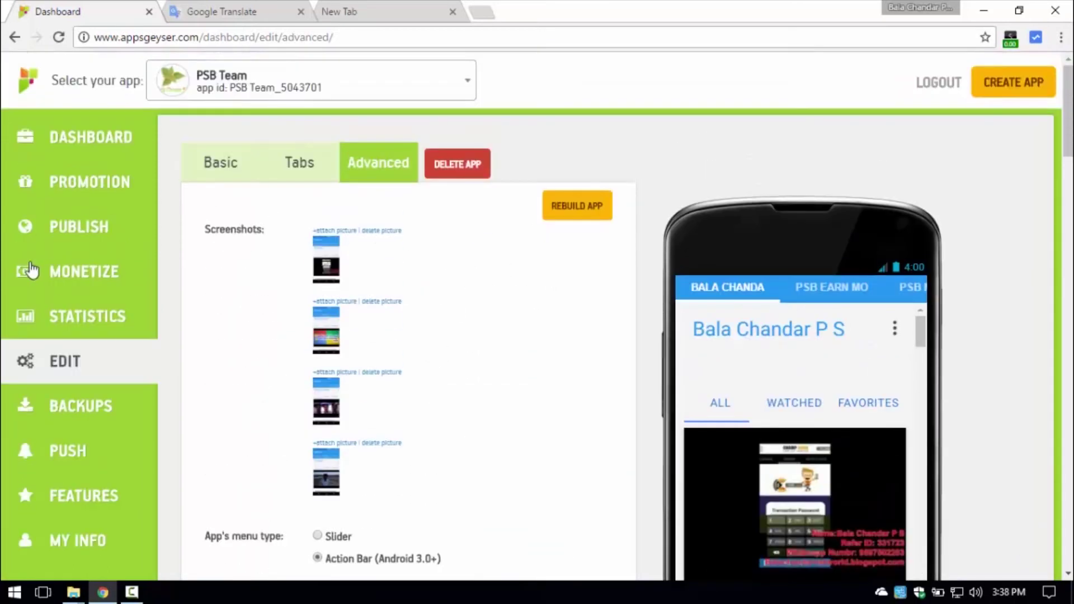
Step: Open STATISTICS and point out the Total Installs count of 1
left_click(79, 313)
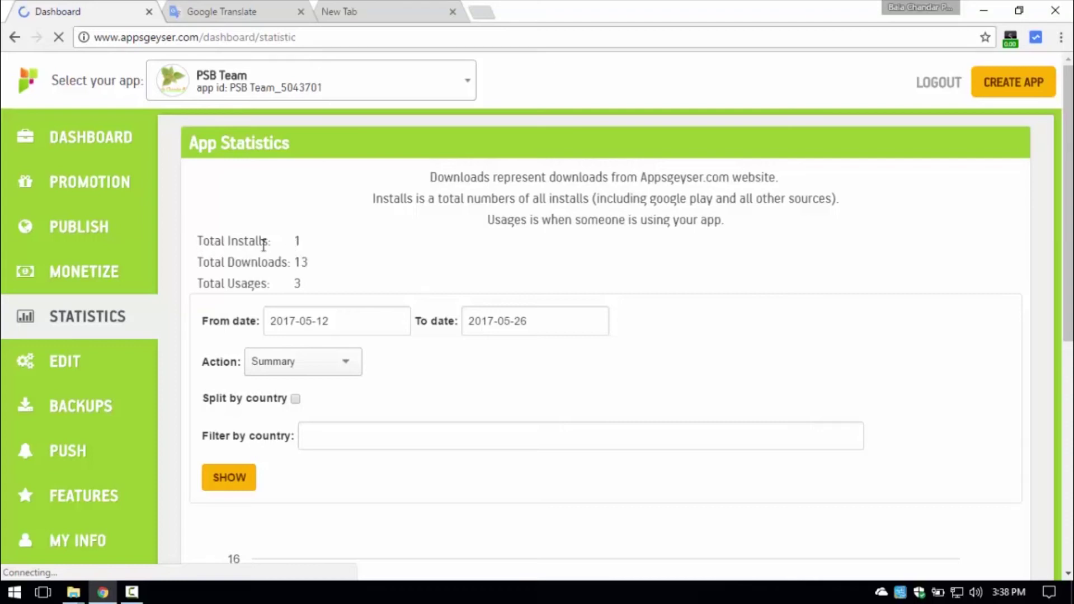
triple_click(263, 245)
left_click(314, 245)
left_click_drag(298, 240, 306, 240)
double_click(301, 240)
double_click(298, 241)
left_click(297, 242)
mouse_move(199, 239)
left_mouse_down()
mouse_move(319, 247)
mouse_move(200, 242)
left_mouse_up()
left_click(304, 245)
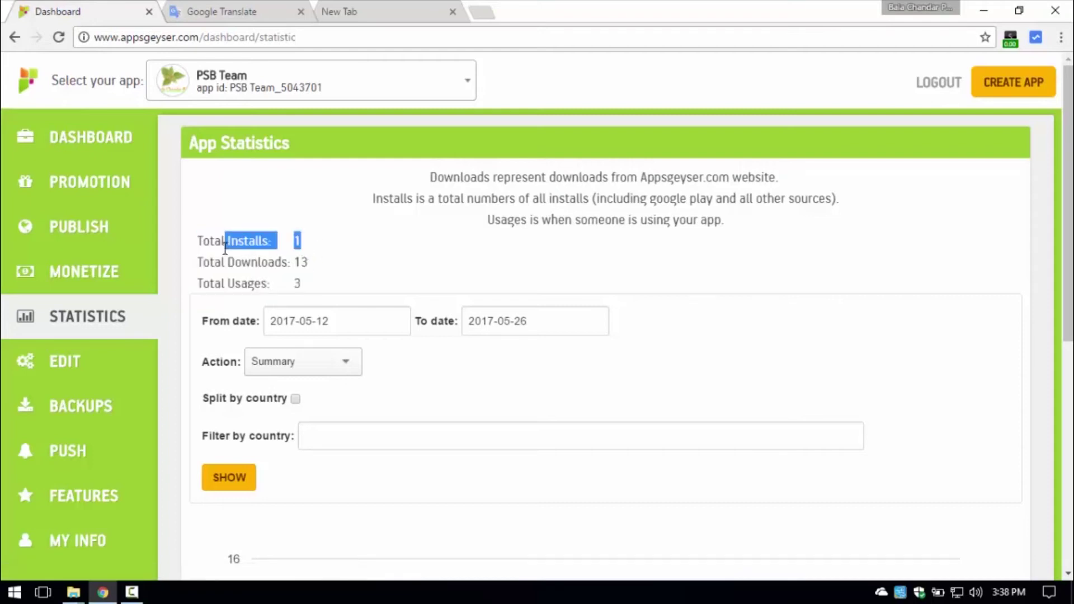
left_click(201, 246)
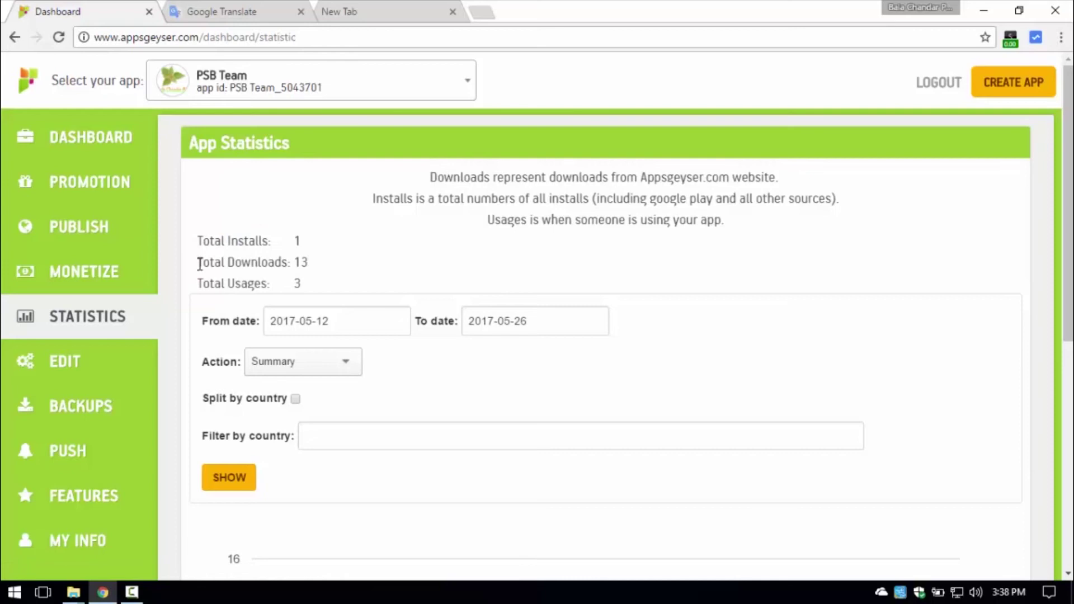
Step: Point out the Total Downloads of 13 and the Total Usages value 3
triple_click(265, 263)
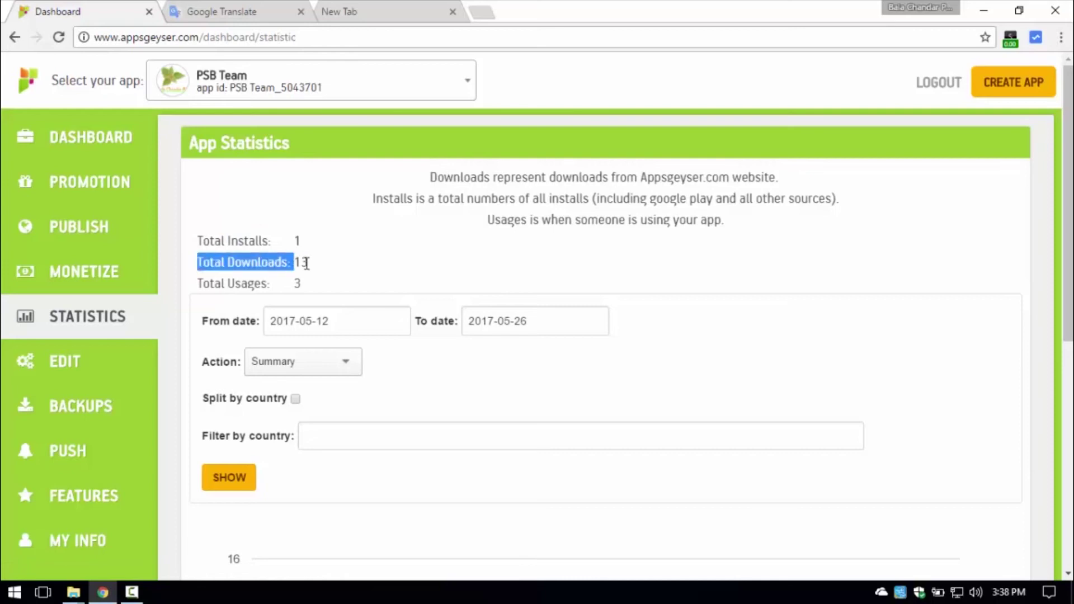
left_click(313, 273)
triple_click(205, 281)
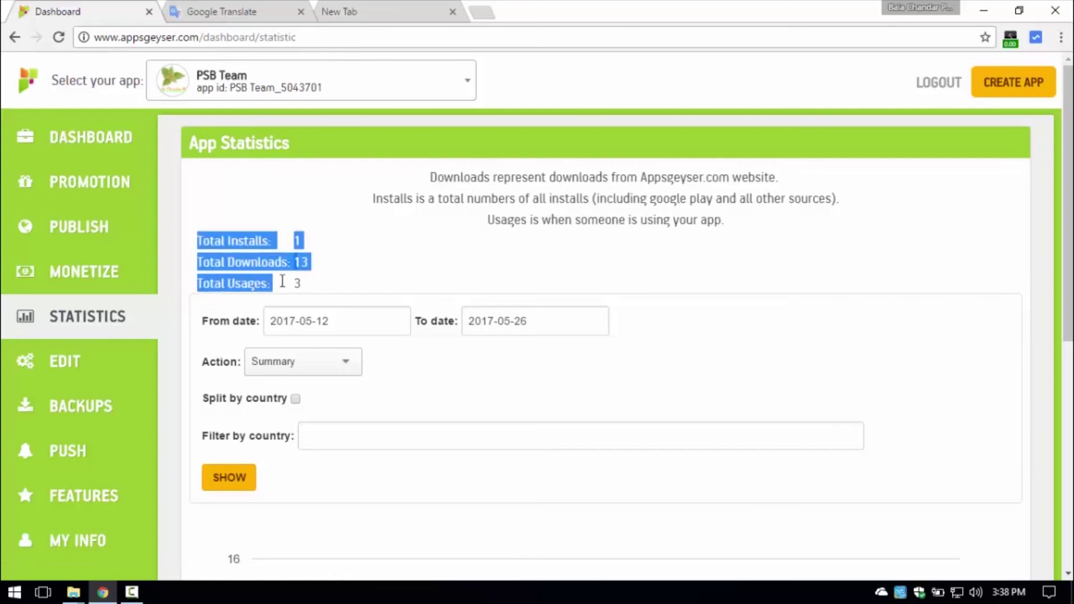
left_click(308, 283)
scroll(475, 258, "down", 5)
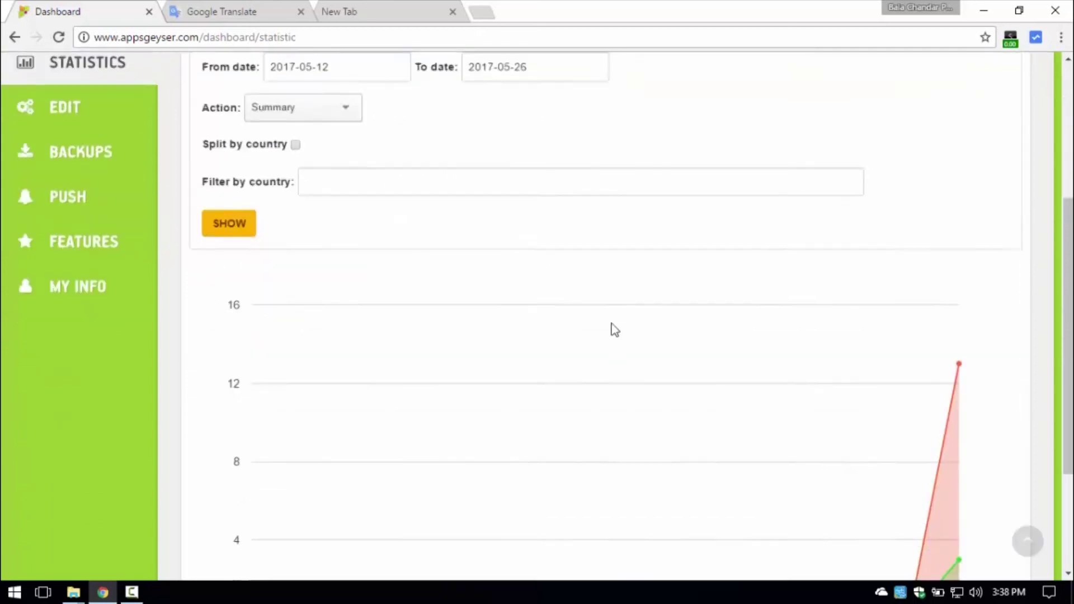
scroll(357, 314, "up", 5)
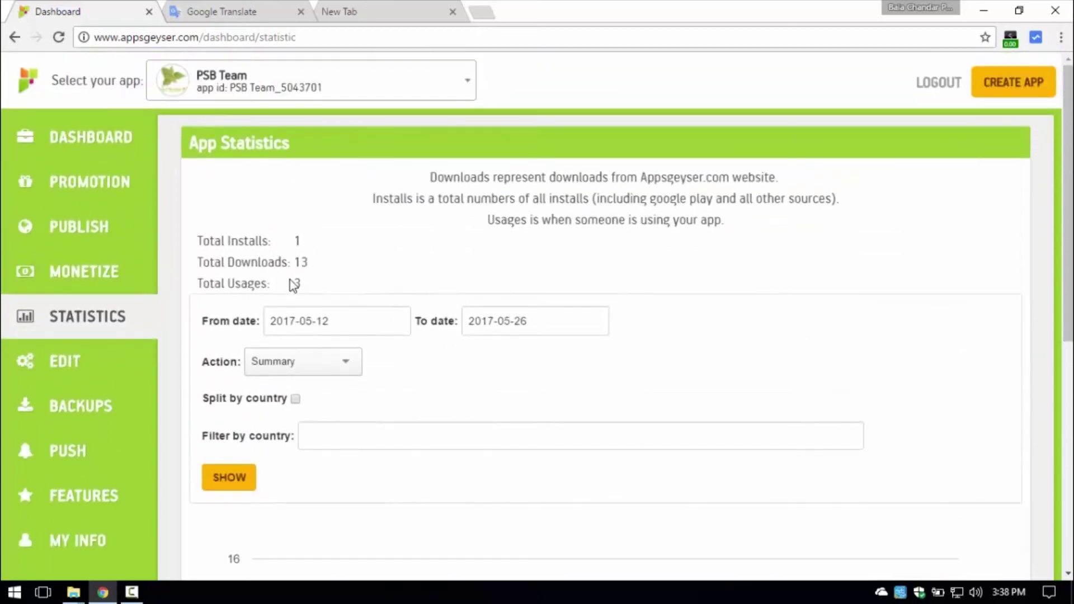
left_click_drag(293, 282, 307, 283)
Step: Open BACKUPS and scroll through the 2017-05-26 auto backups, newest at 08:10:00
left_click(56, 420)
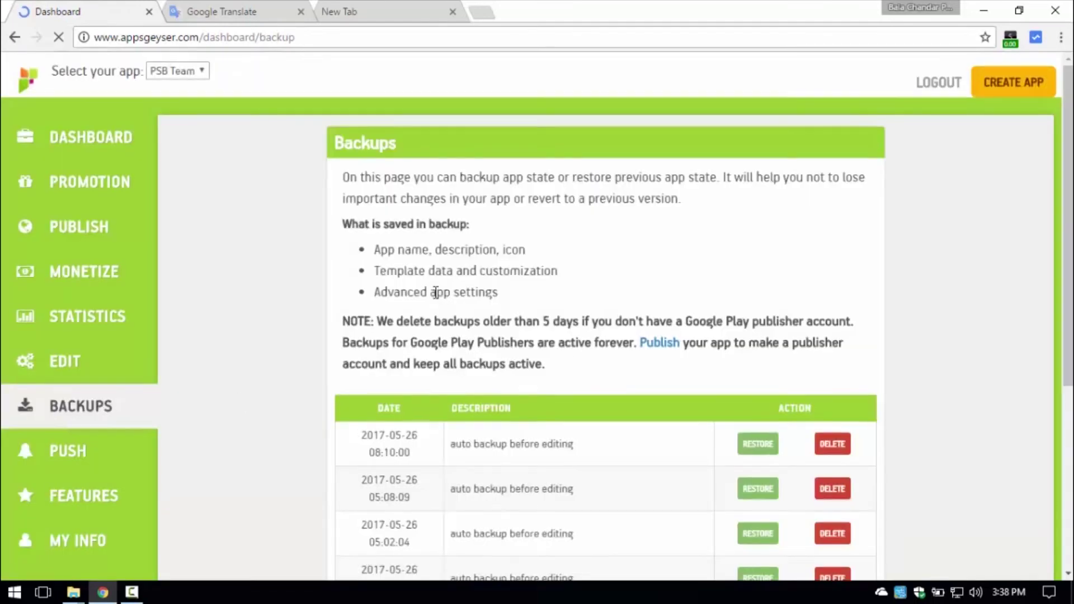
scroll(387, 285, "down", 3)
scroll(923, 317, "down", 3)
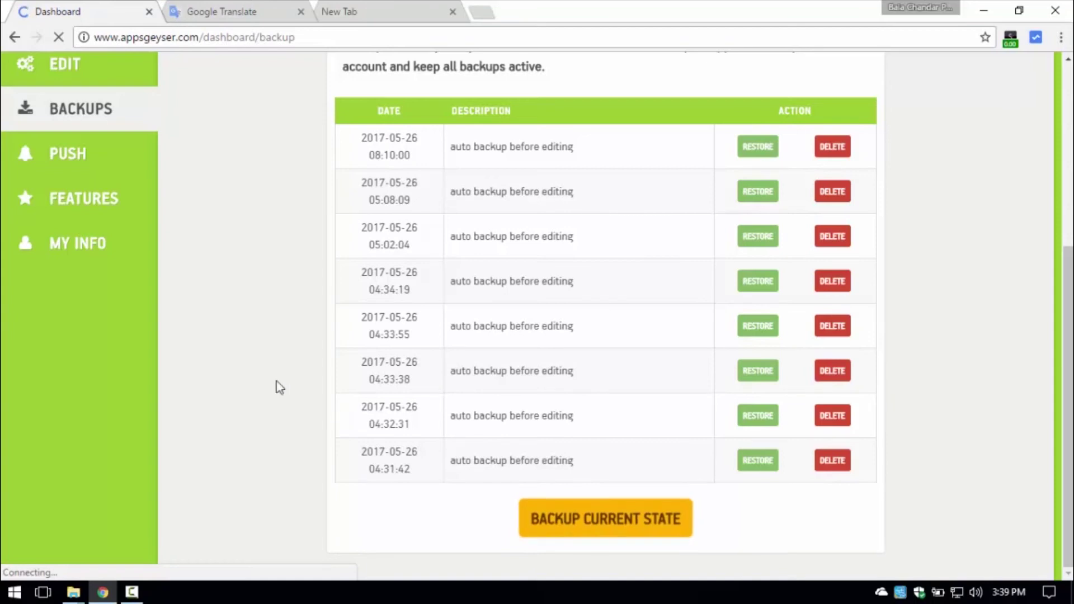
scroll(241, 367, "up", 5)
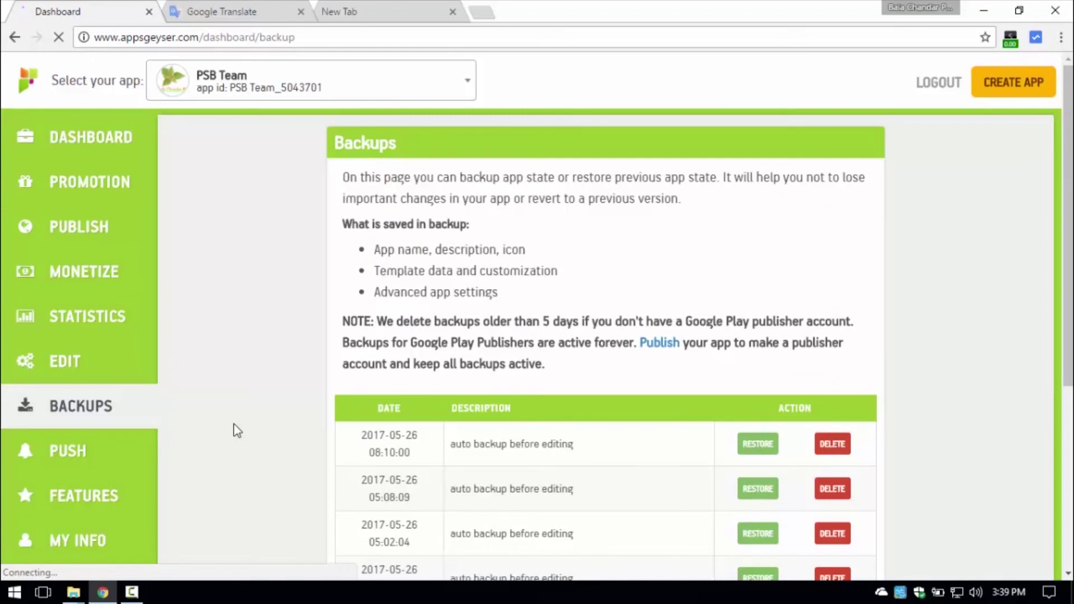
left_click(102, 231)
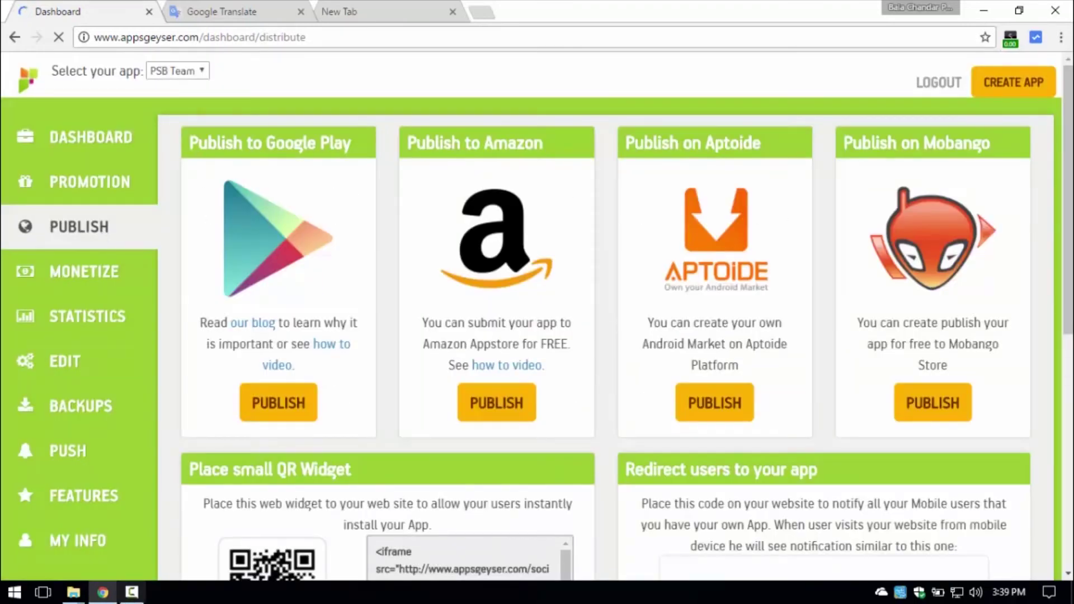
left_click(132, 592)
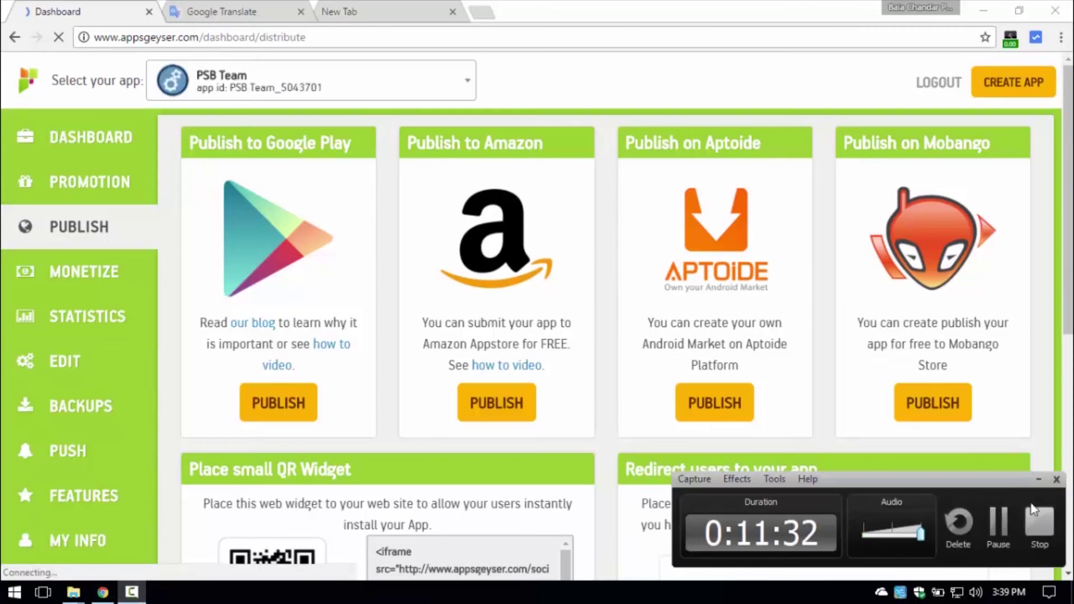
left_click(1039, 479)
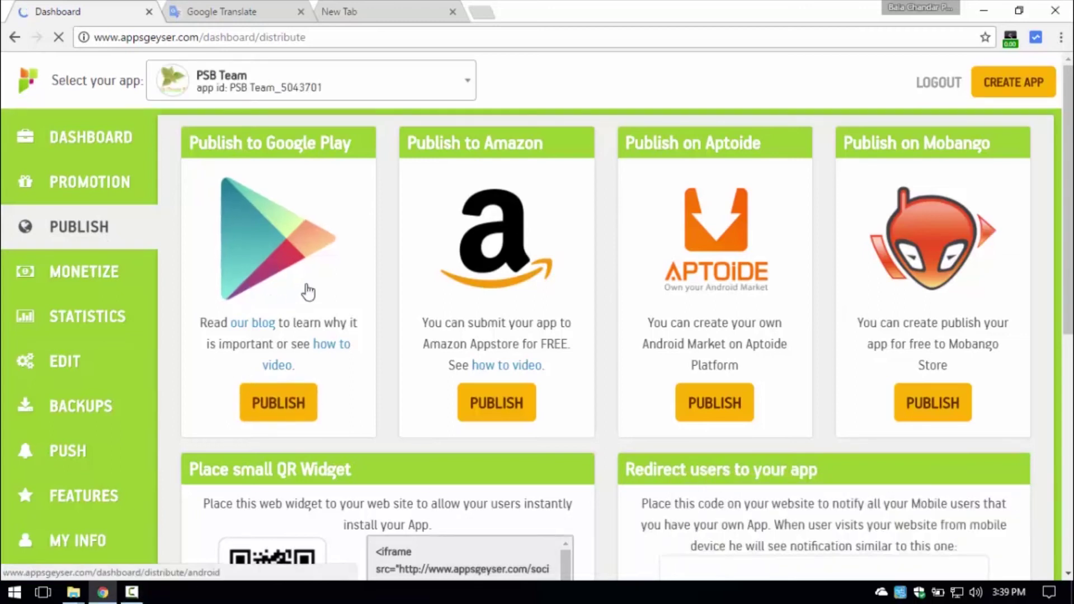
left_click_drag(193, 145, 546, 142)
left_click(546, 142)
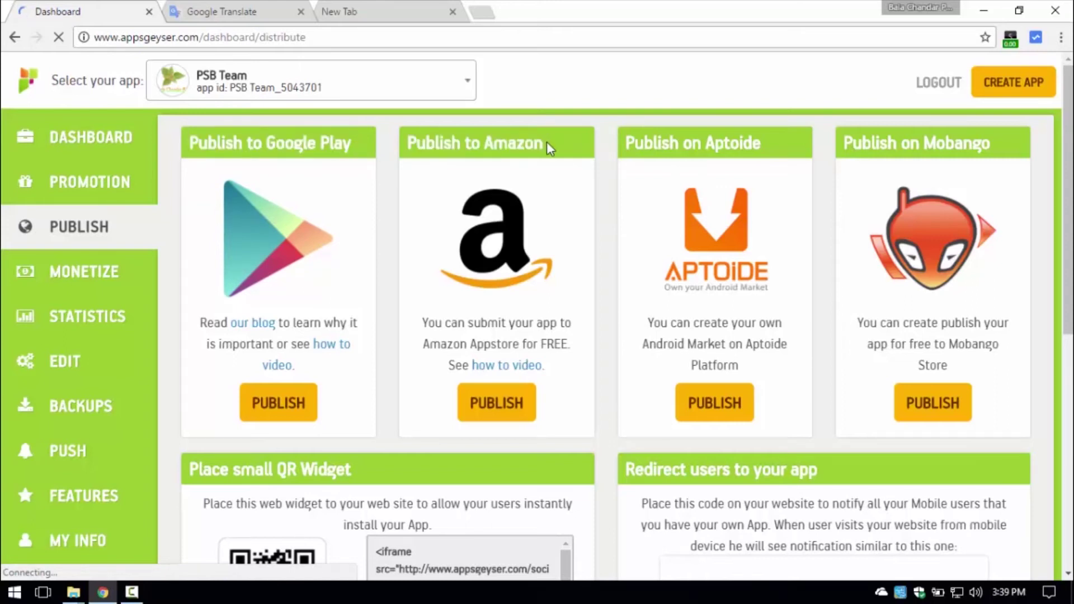
left_click_drag(706, 144, 763, 143)
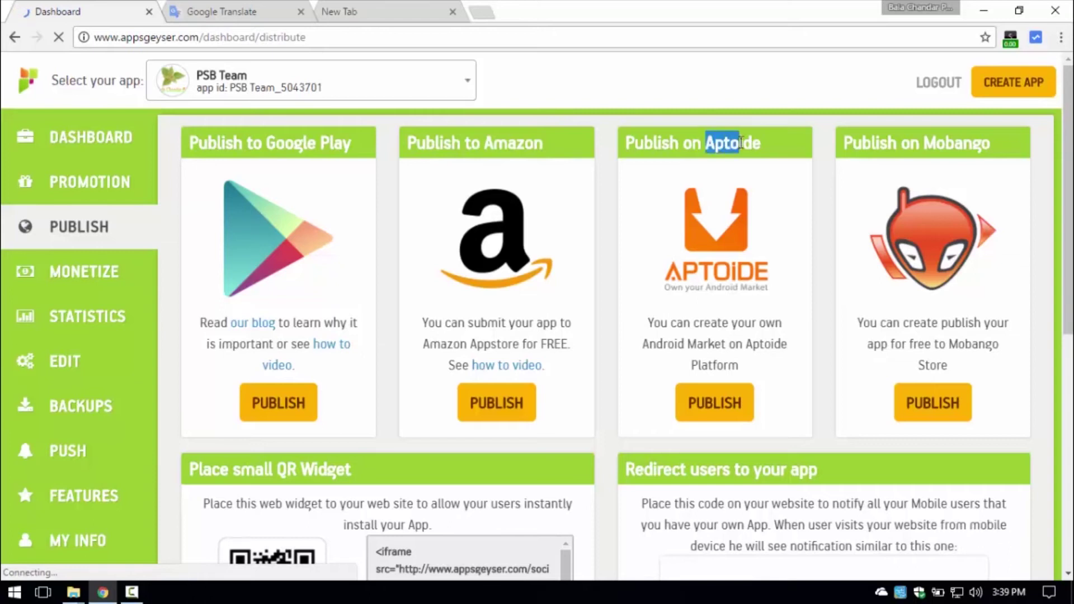
triple_click(761, 143)
left_click(760, 143)
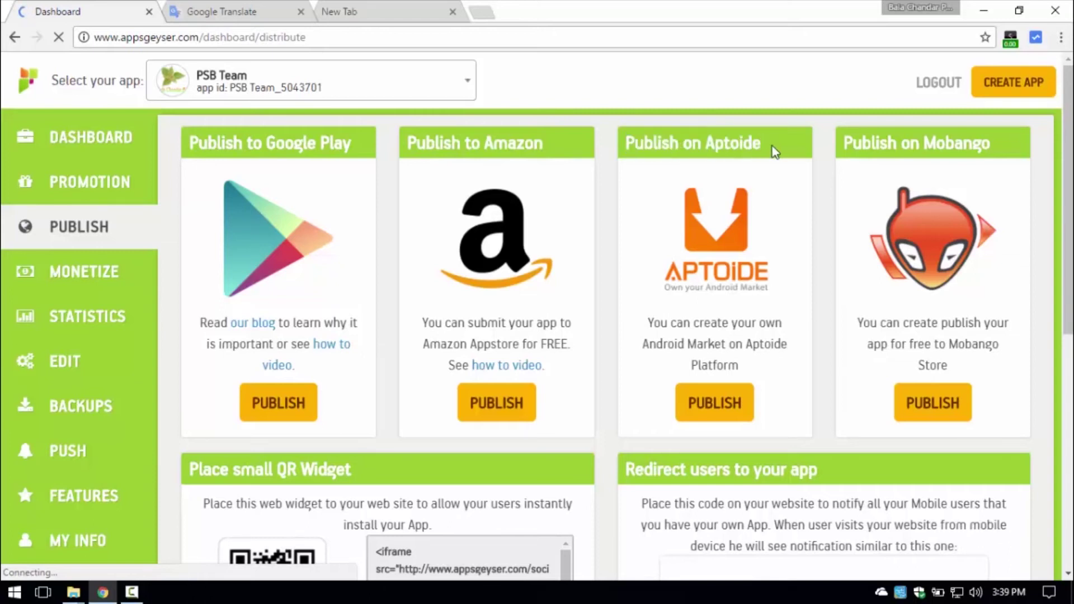
double_click(643, 144)
left_click(768, 144)
double_click(973, 142)
left_click(973, 141)
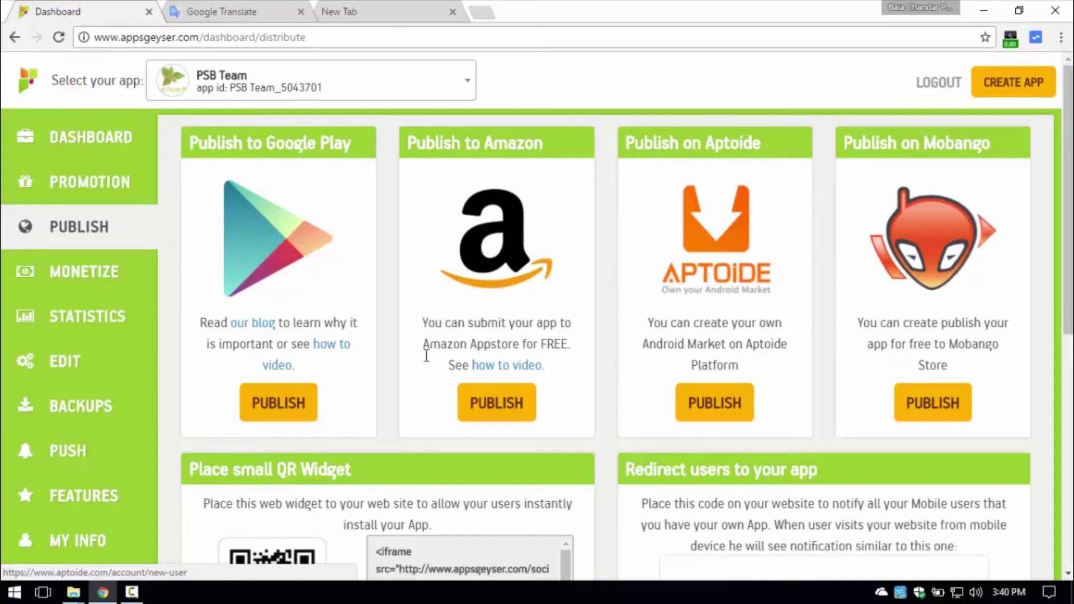
left_click(72, 274)
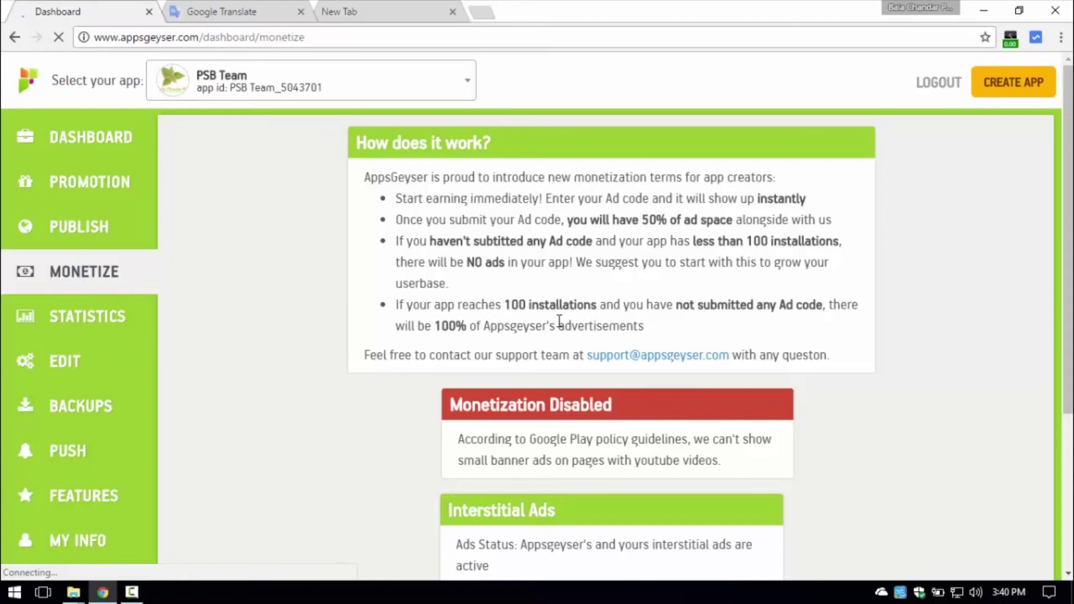
scroll(336, 308, "down", 4)
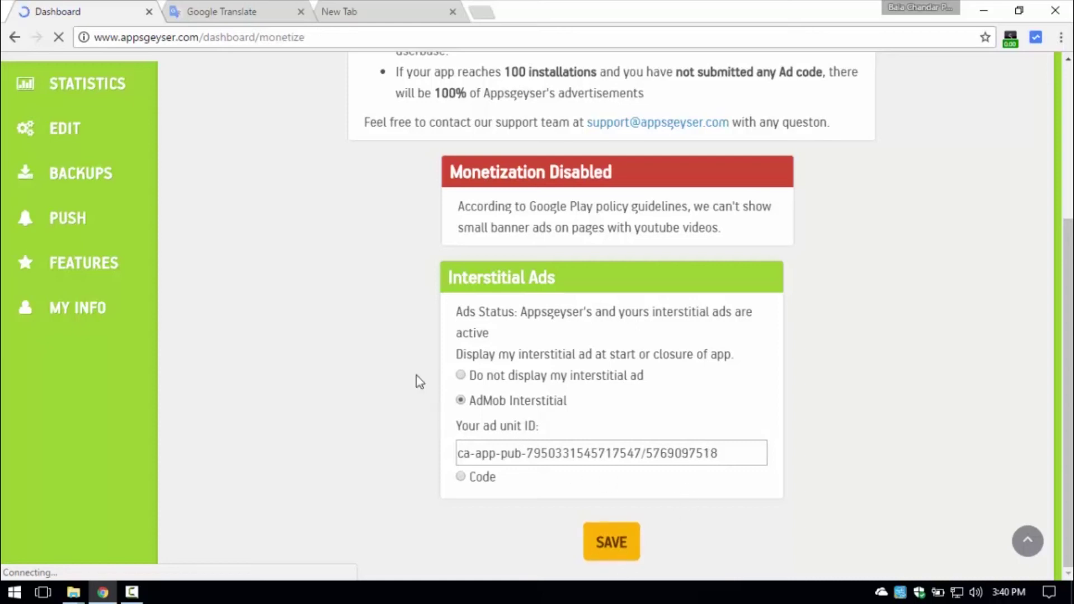
scroll(418, 381, "up", 4)
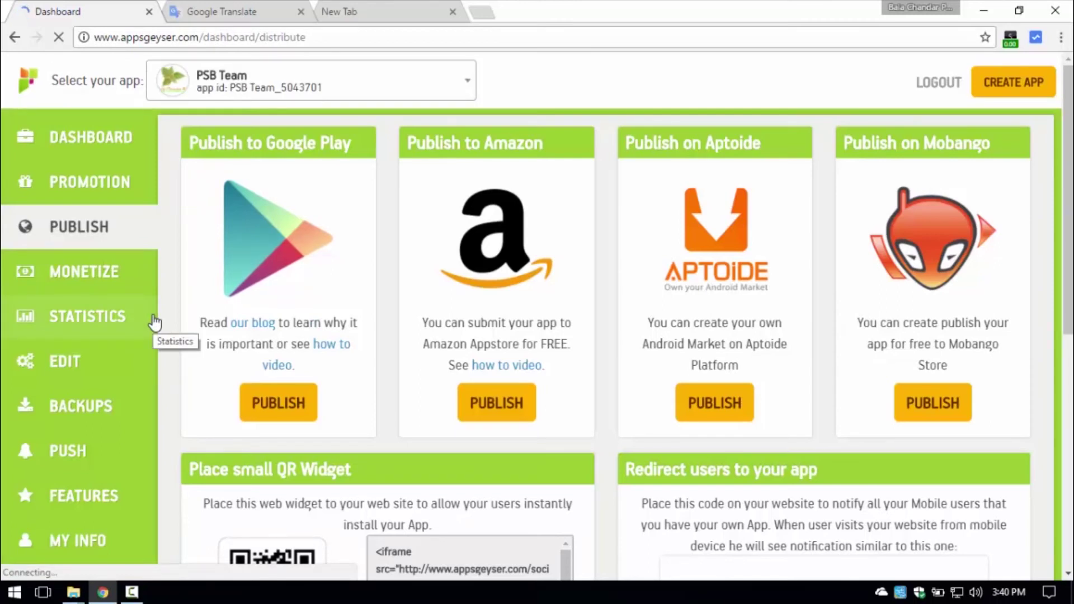
left_click(74, 193)
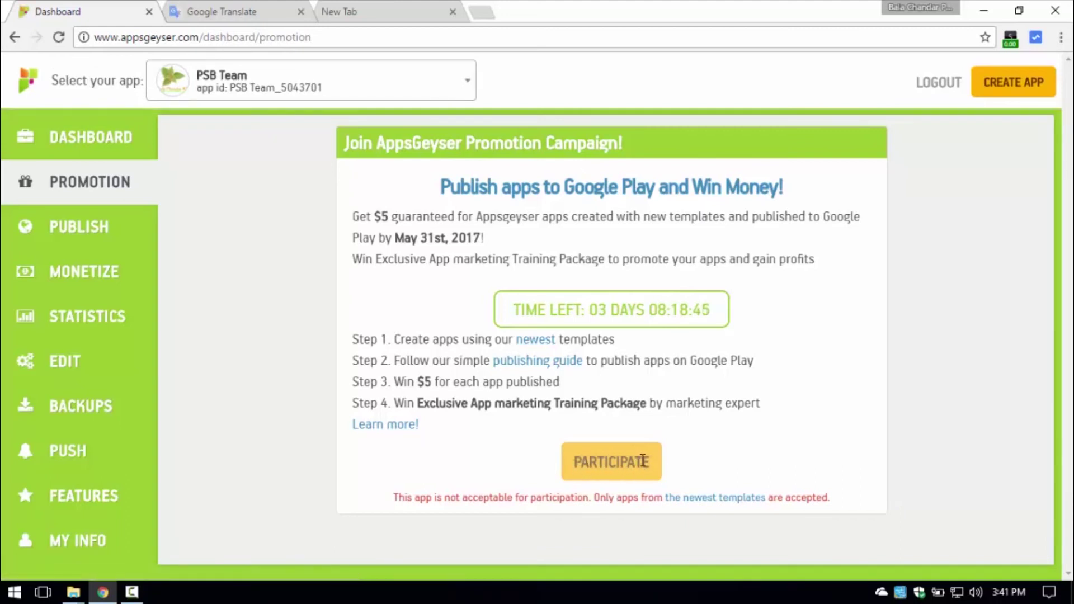
double_click(651, 461)
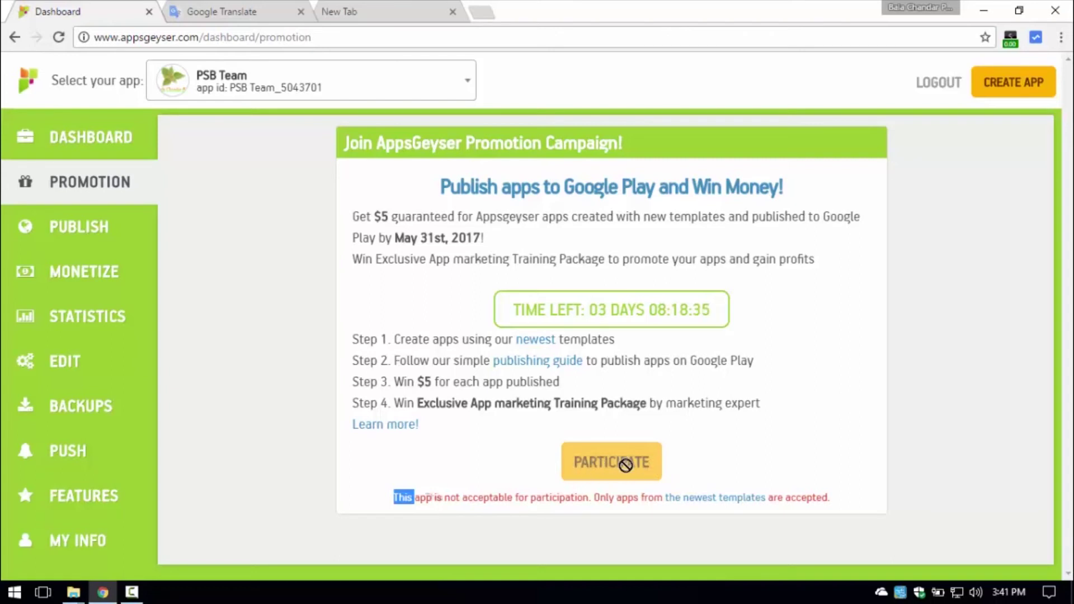
left_click(581, 469)
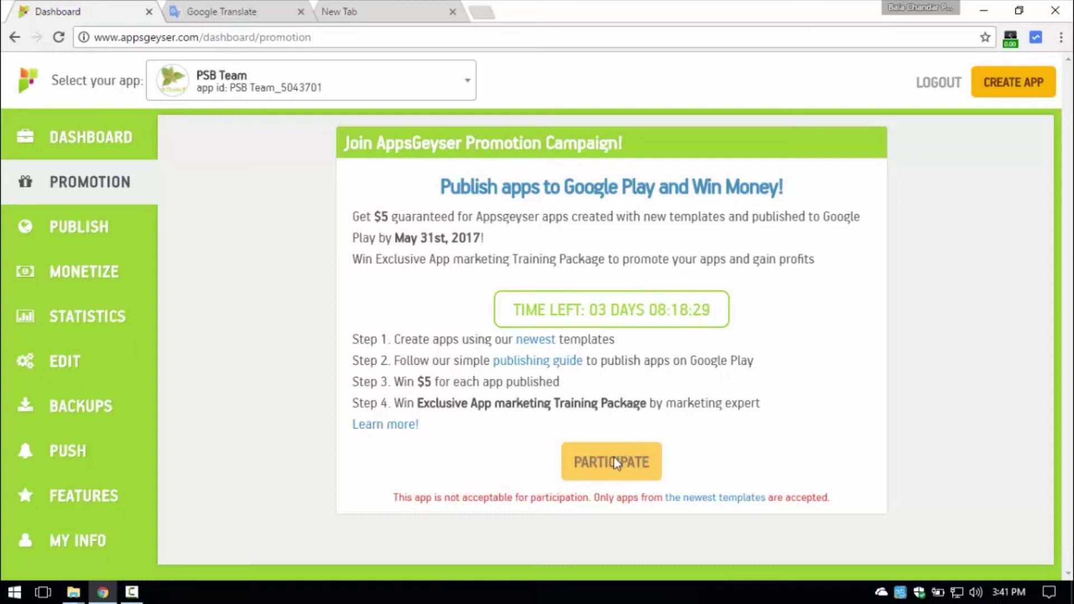
left_click(87, 232)
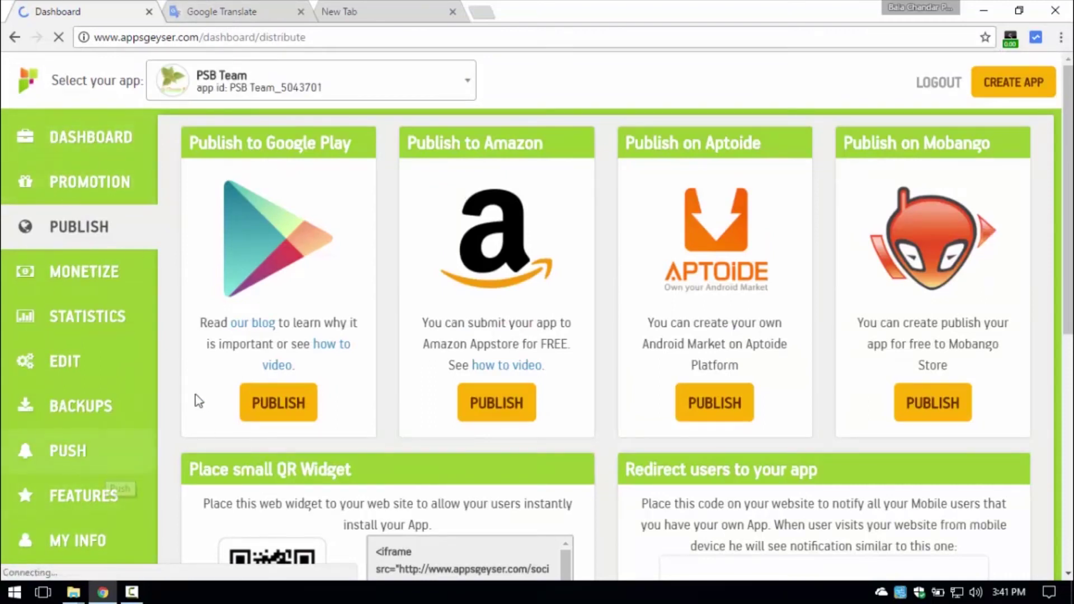
Step: Open an empty Create Push Notification form for PSB Team from the Push page
left_click(58, 460)
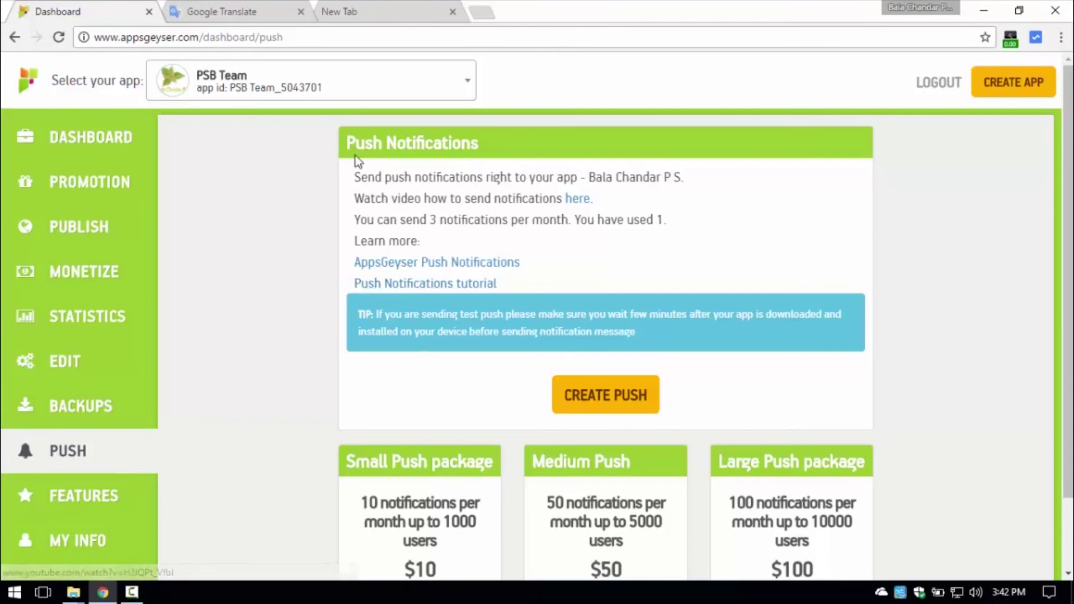
scroll(620, 364, "down", 2)
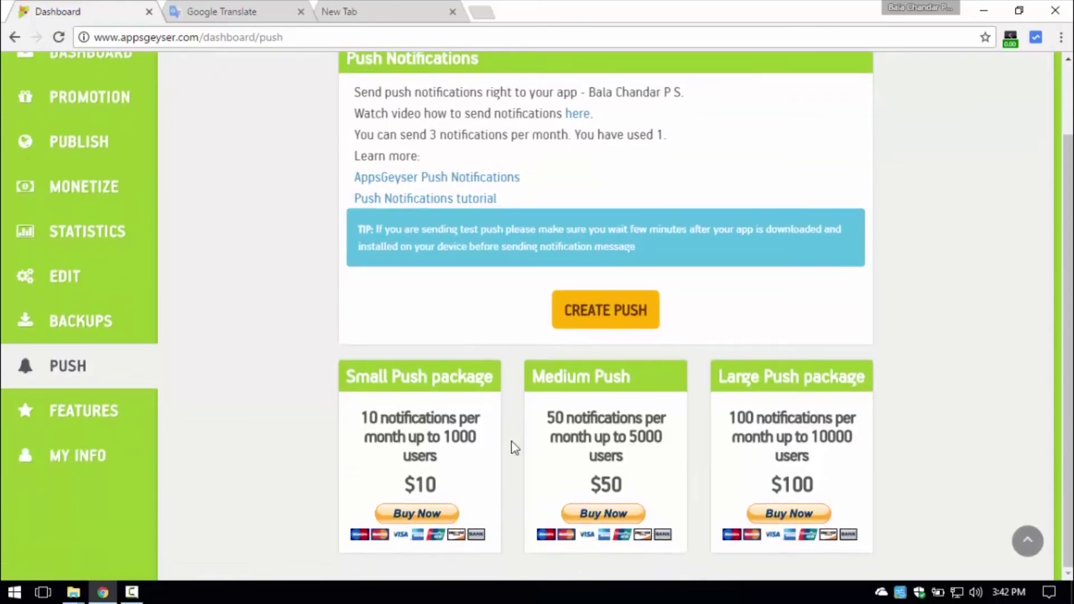
left_click(584, 322)
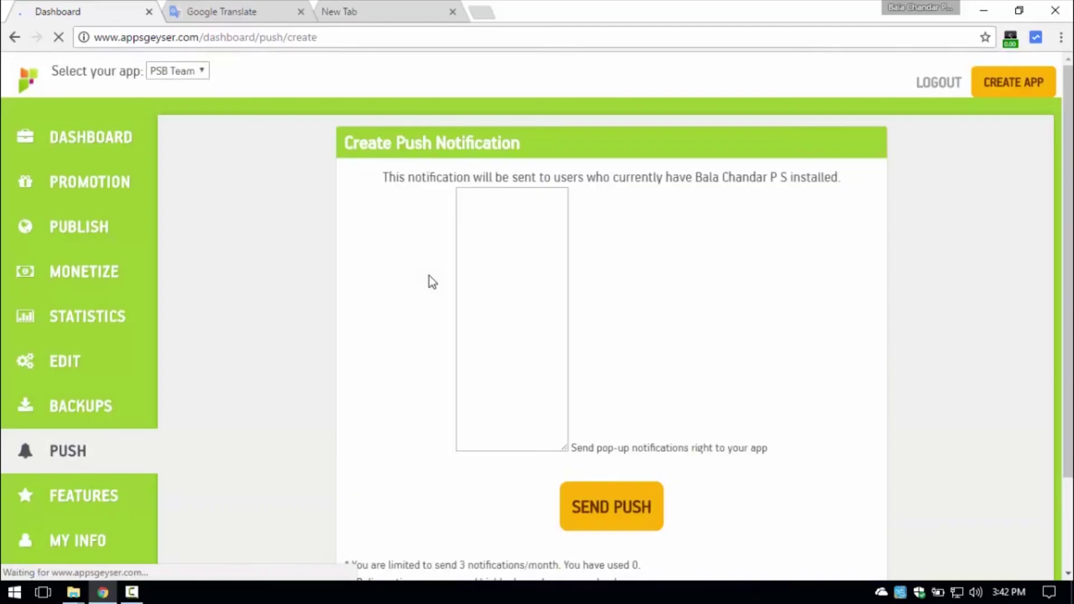
Step: Write the message 'Hai! PSB Team Friendz Thank You For Useing My PSB Team App', fixing typos
left_click(495, 277)
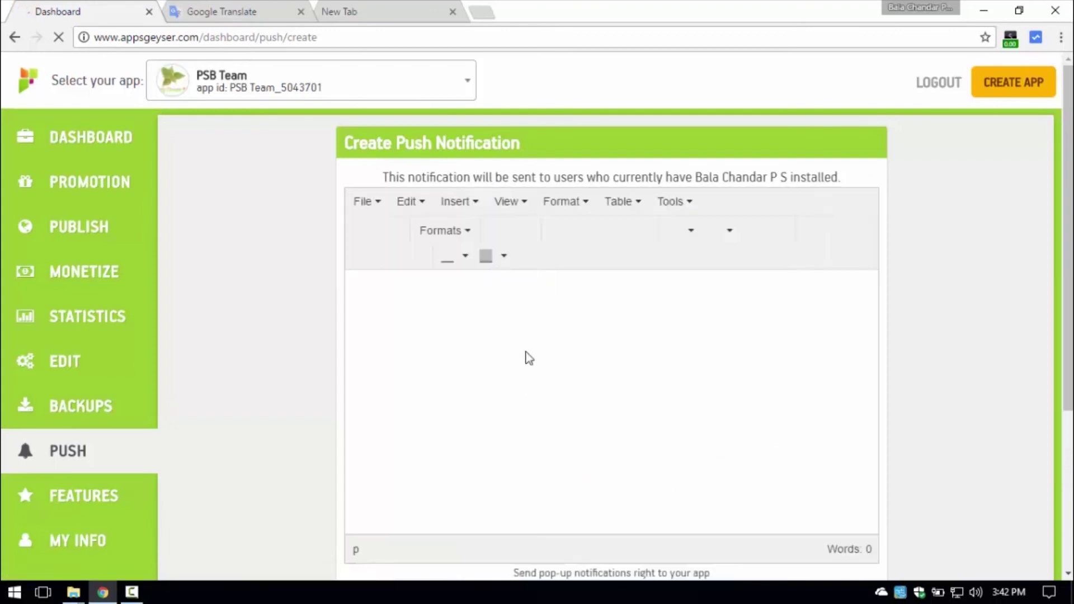
type("Hai")
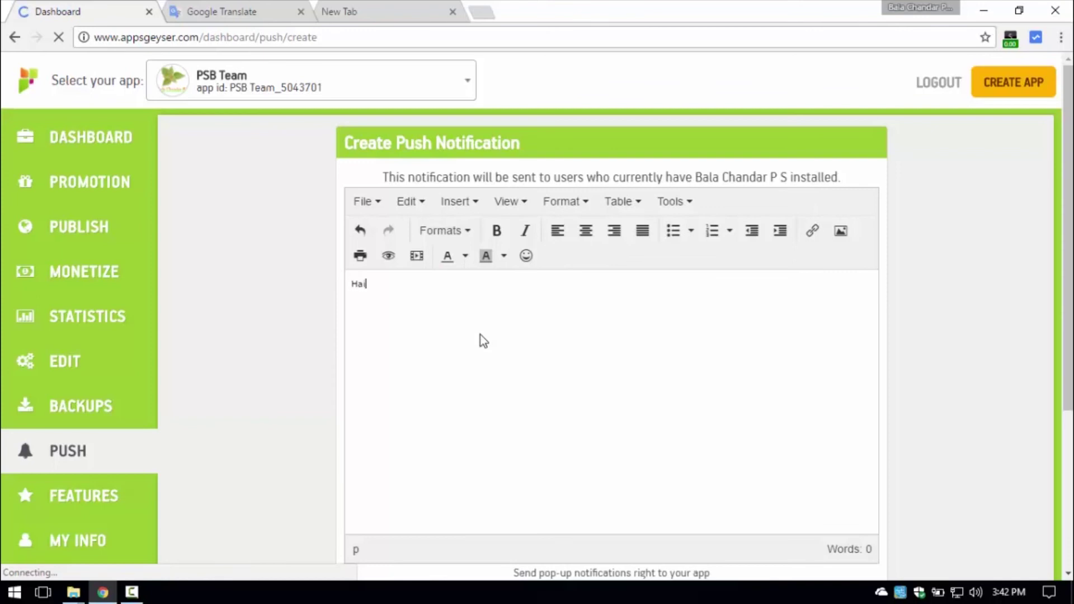
type("! PSB Team Friendz ")
type("Thanks")
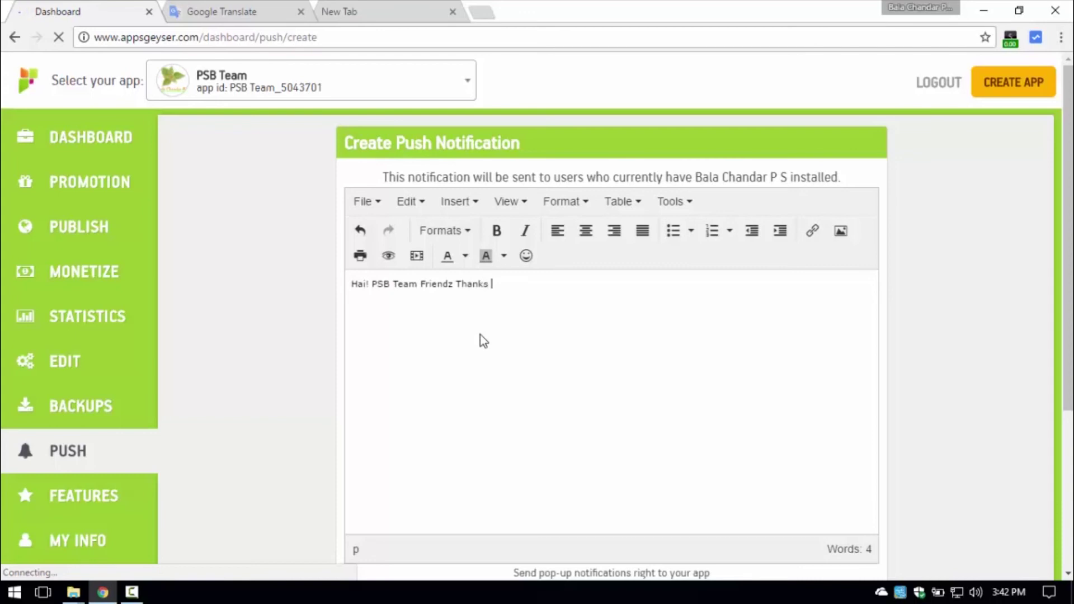
key("BackSpace")
type("You ")
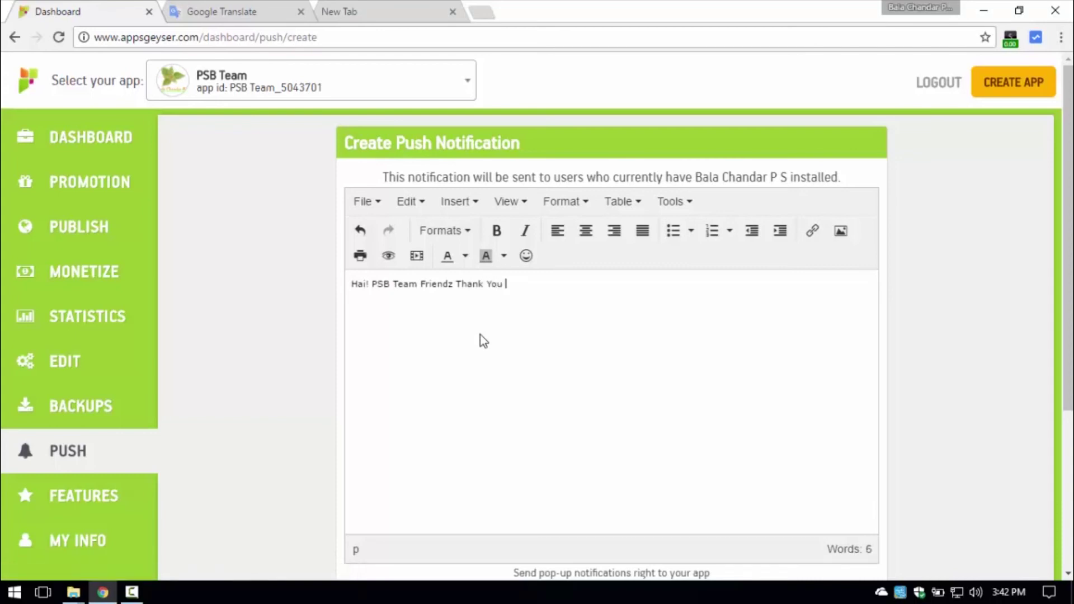
type("For ")
type("Use")
type("ing My Ap")
key("BackSpace")
key("BackSpace")
type("PSB Team ")
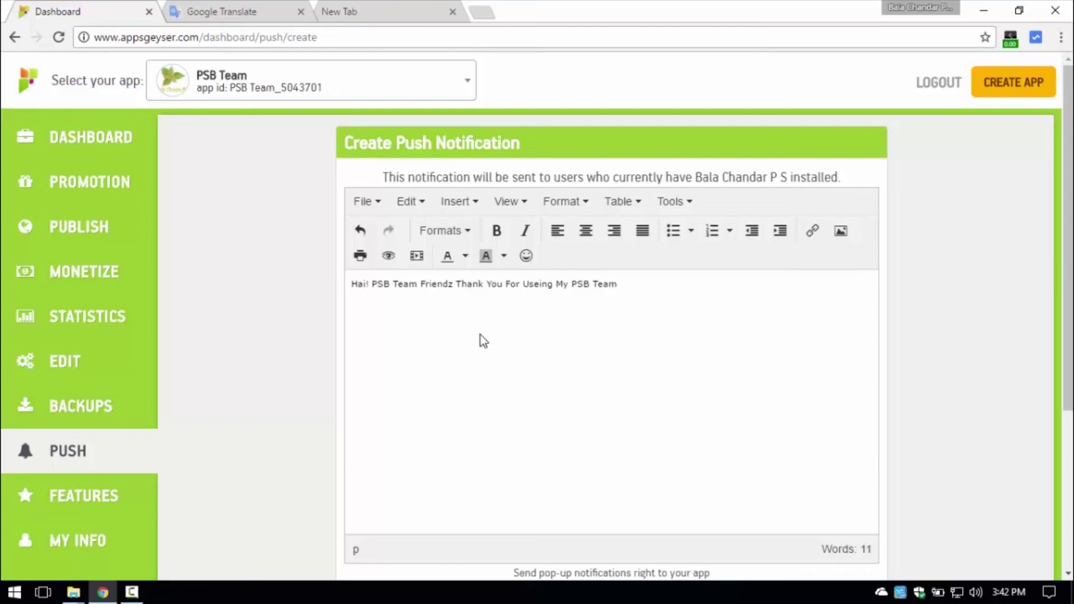
type("AP")
key("BackSpace")
type("pps")
key("BackSpace")
type("'s")
key("BackSpace")
key("BackSpace")
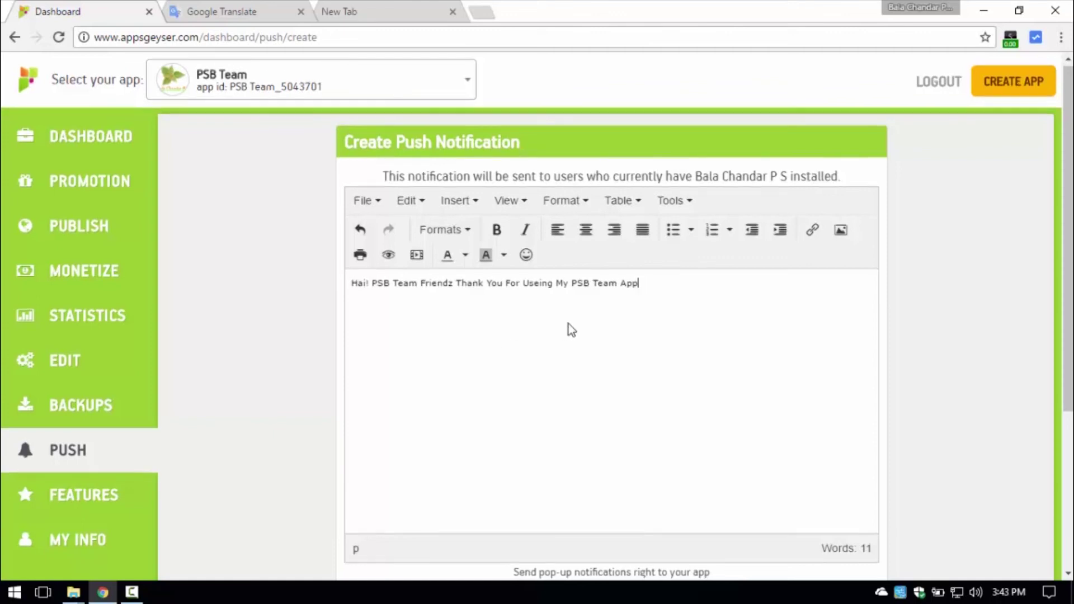
scroll(677, 391, "down", 3)
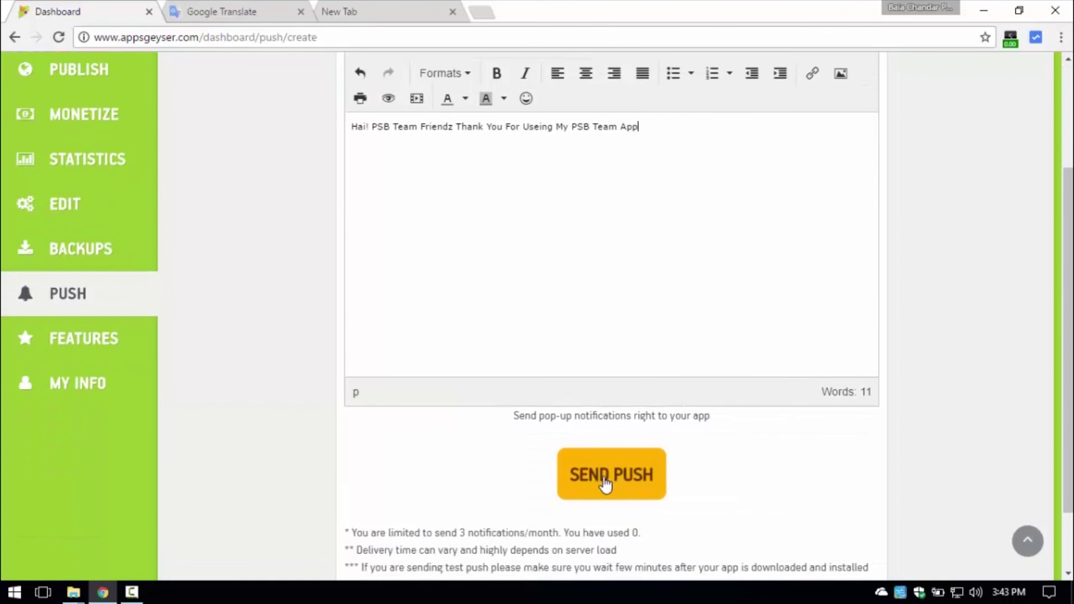
Step: Send the push notification and confirm it is listed in the MESSAGE table, 1 of 3 used
left_click(603, 485)
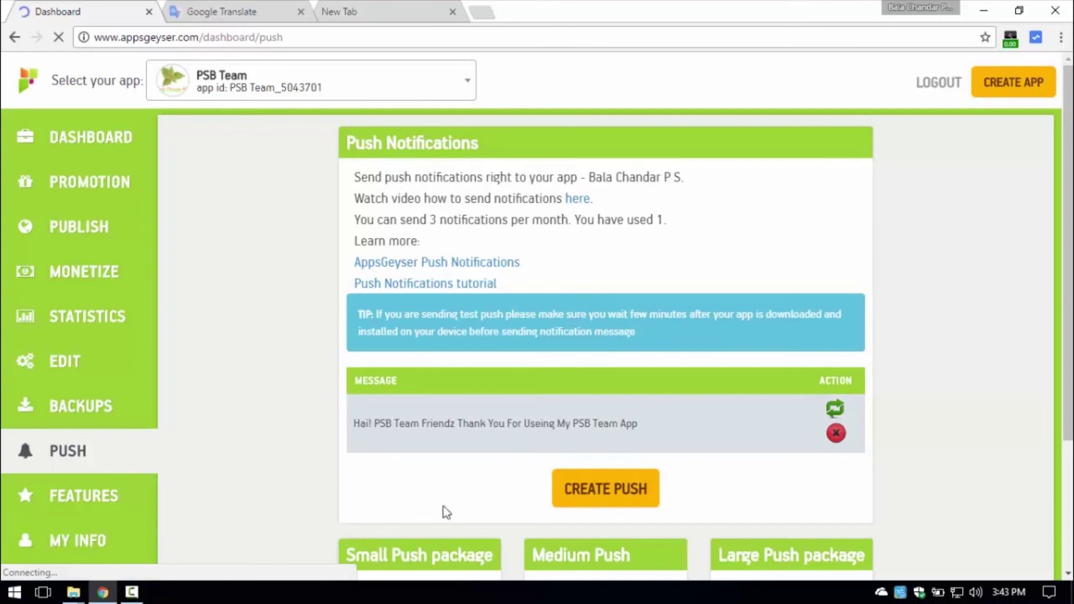
left_click_drag(352, 423, 662, 415)
left_click(663, 415)
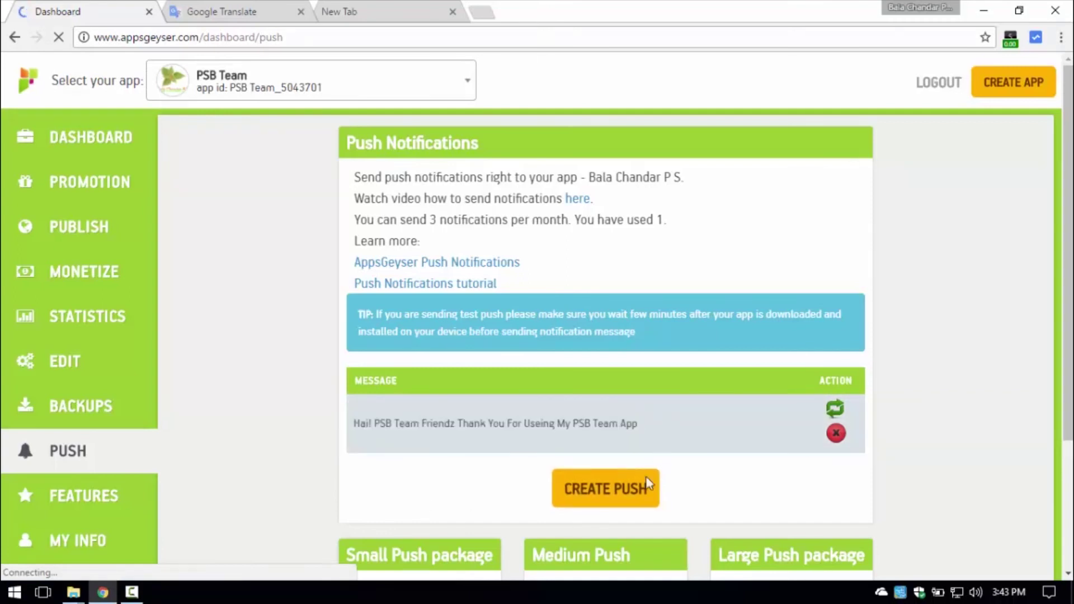
left_click(581, 488)
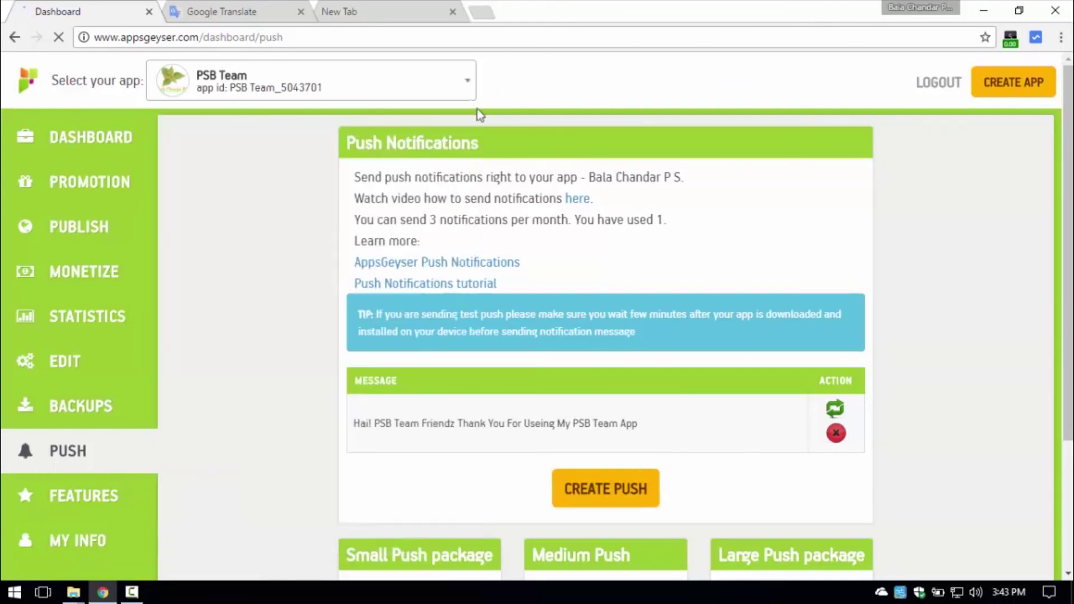
left_click(466, 86)
scroll(236, 373, "down", 3)
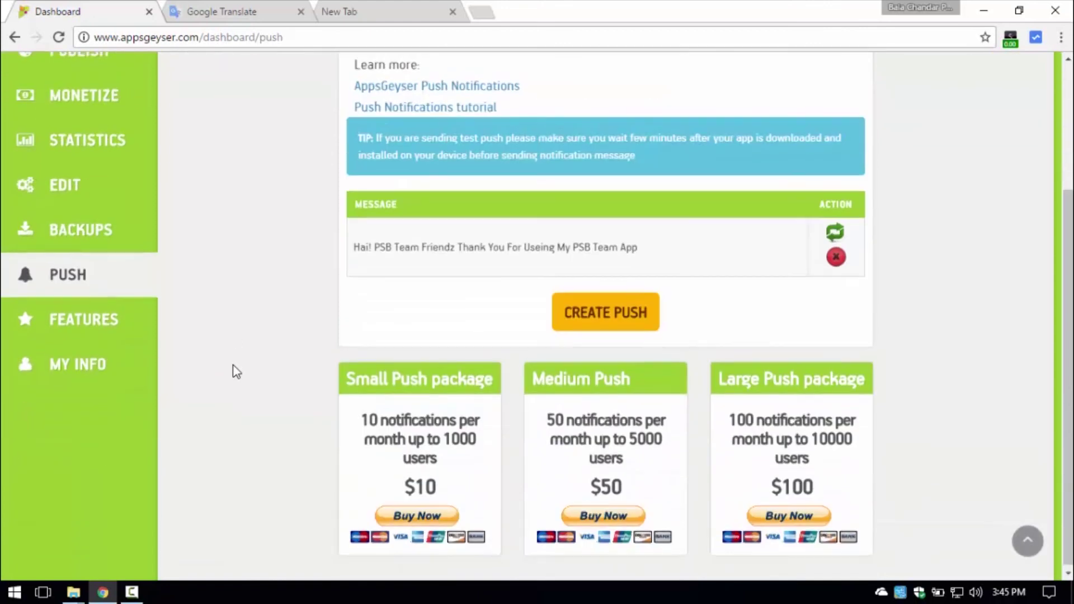
scroll(235, 372, "up", 3)
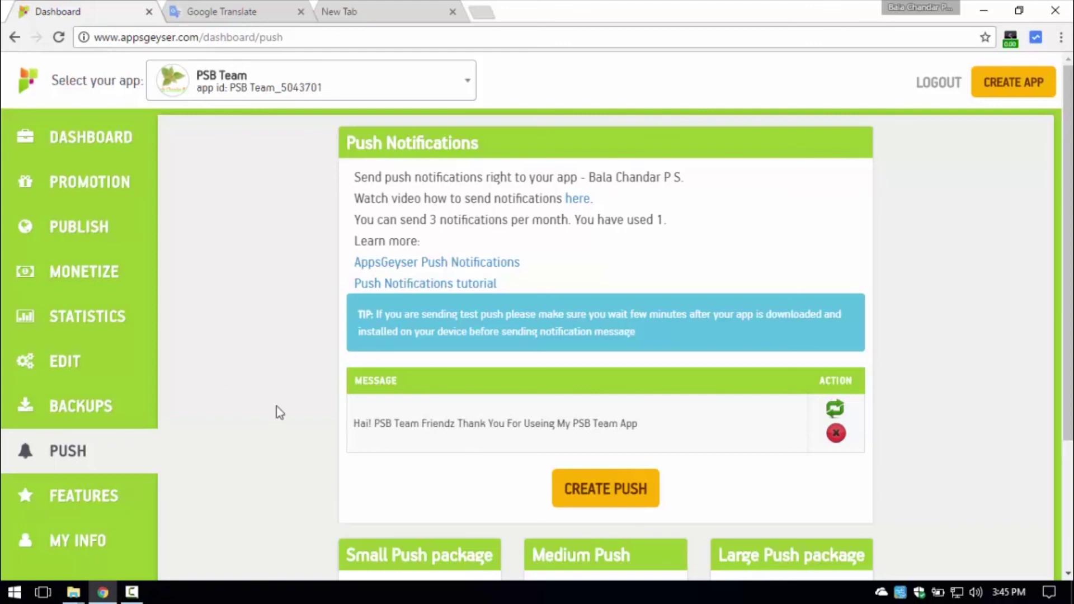
Step: Bring the Camtasia Recorder control panel up over the AppsGeyser Push page
left_click(140, 594)
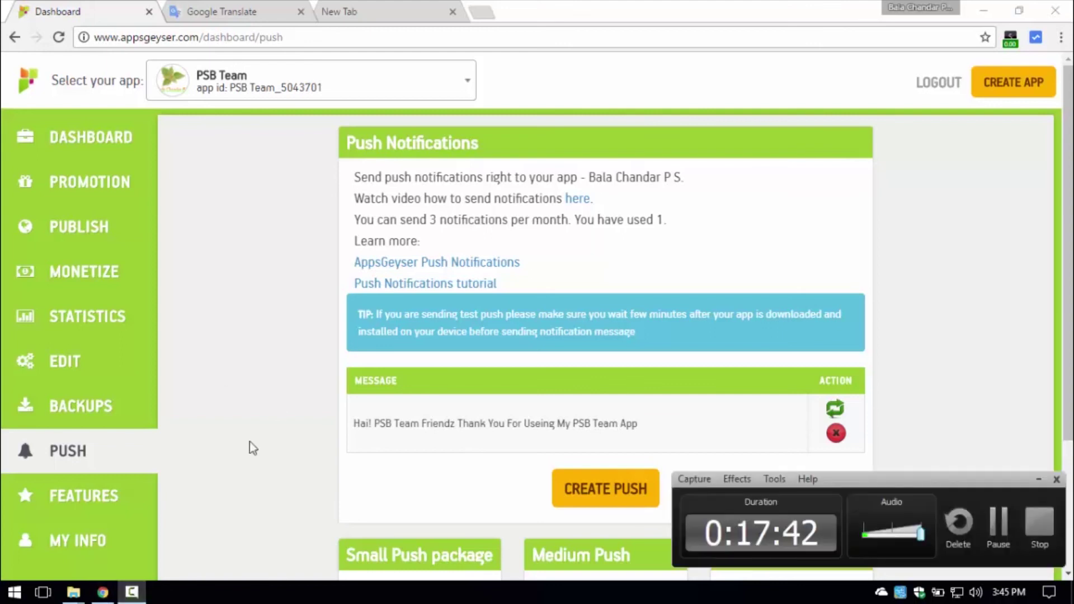